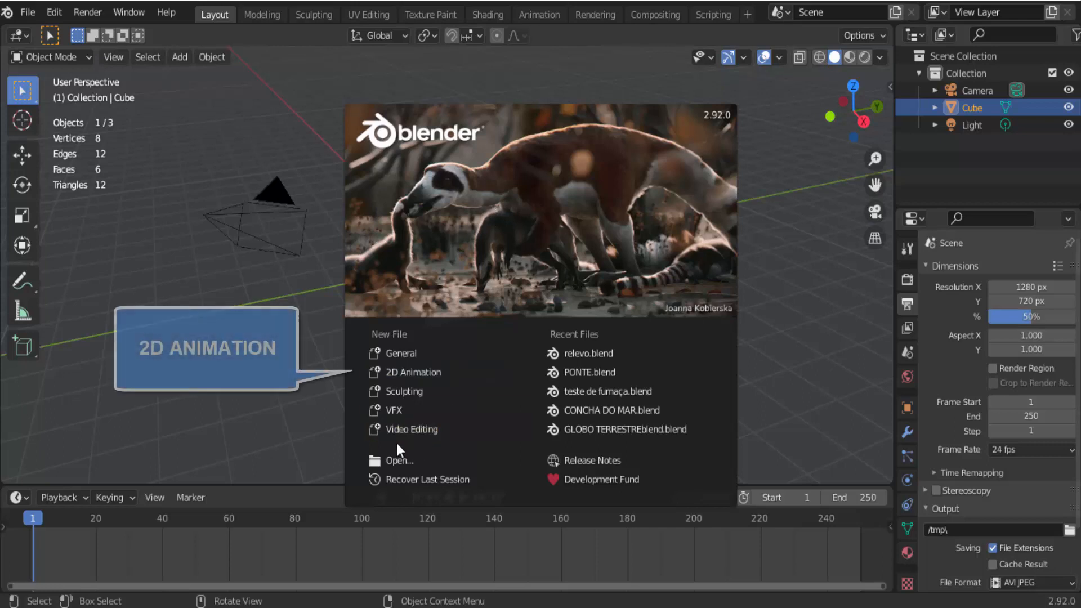
Create a 2D Animation file without saving the untitled project, and replace it with a new General file
{"action": "left_click", "coordinate": [427, 370]}
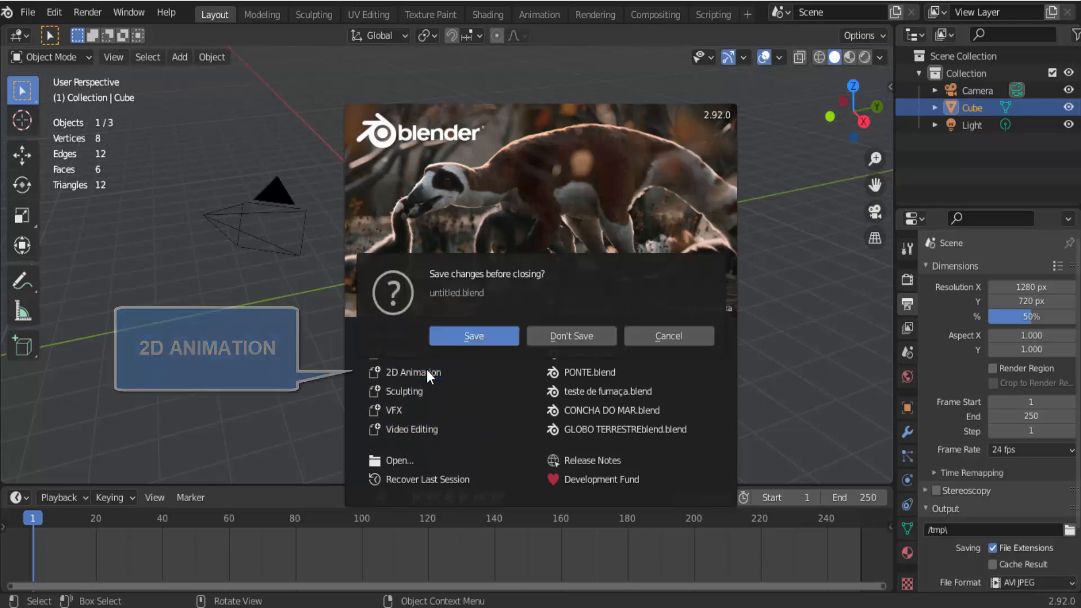
{"action": "left_click", "coordinate": [558, 340]}
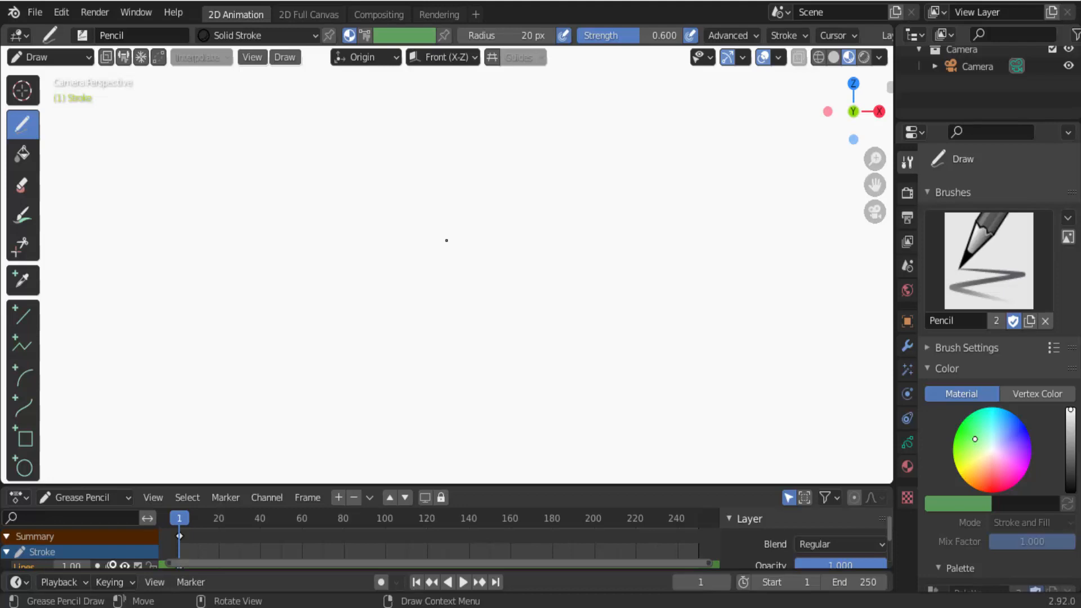
{"action": "left_click", "coordinate": [33, 11]}
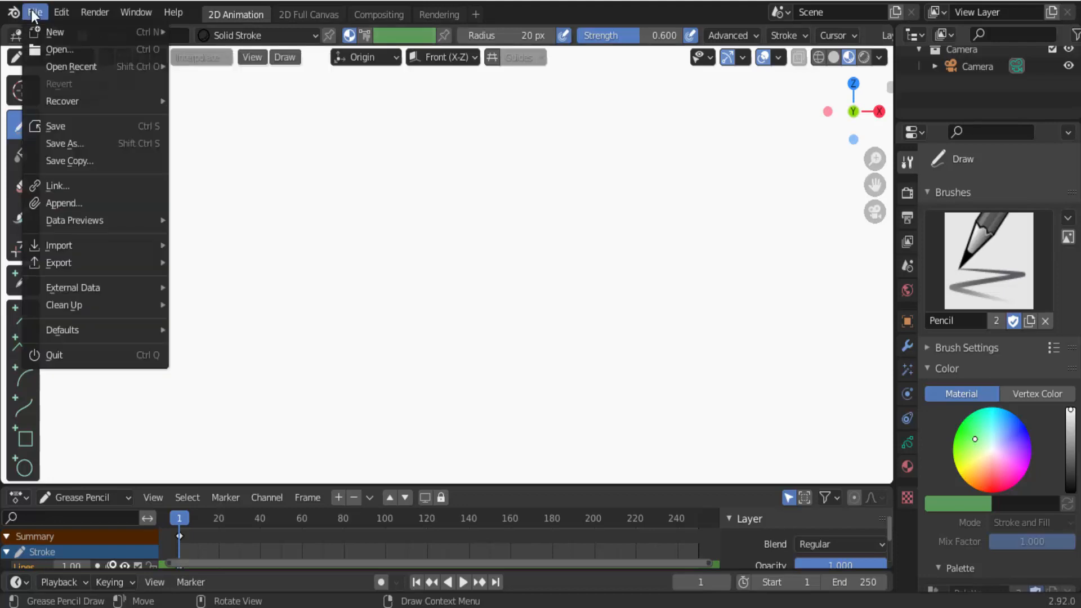
{"action": "mouse_move", "coordinate": [59, 32]}
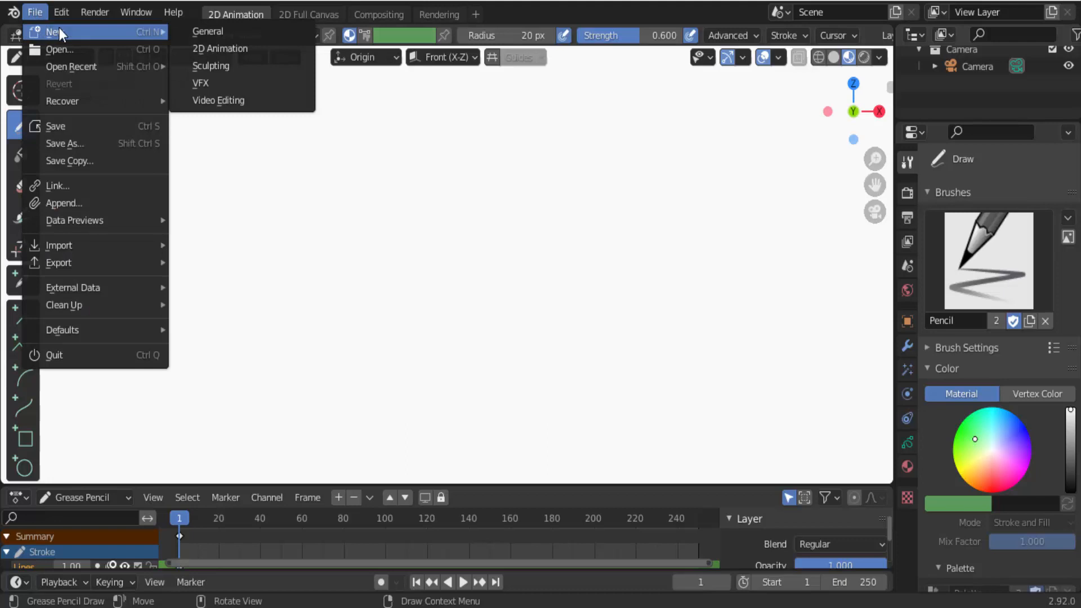
{"action": "left_click", "coordinate": [212, 31]}
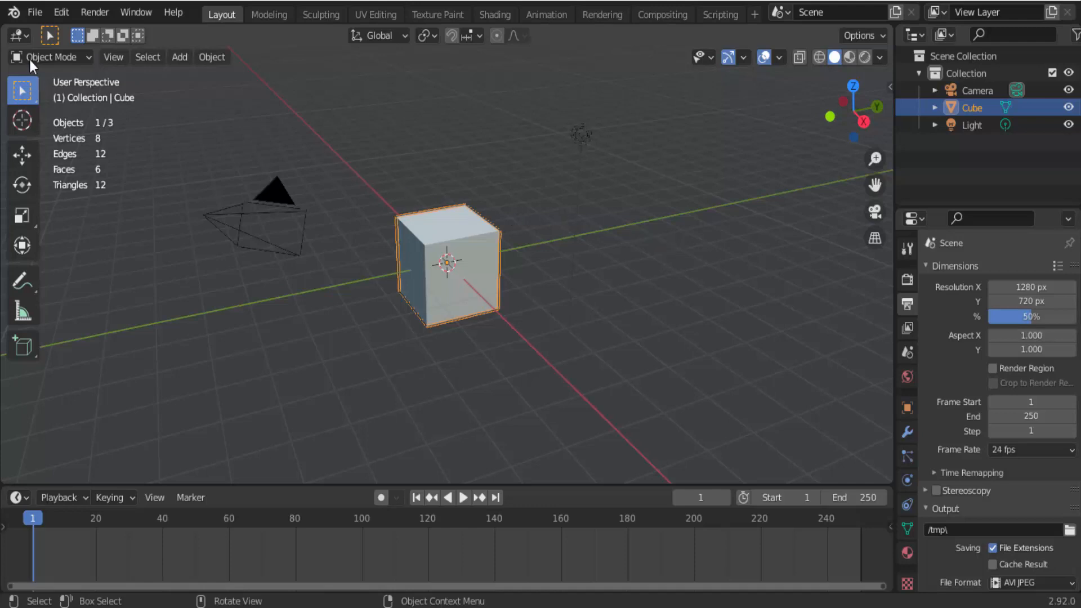
Create a new file from the 2D Animation template
{"action": "left_click", "coordinate": [32, 12]}
{"action": "mouse_move", "coordinate": [46, 33]}
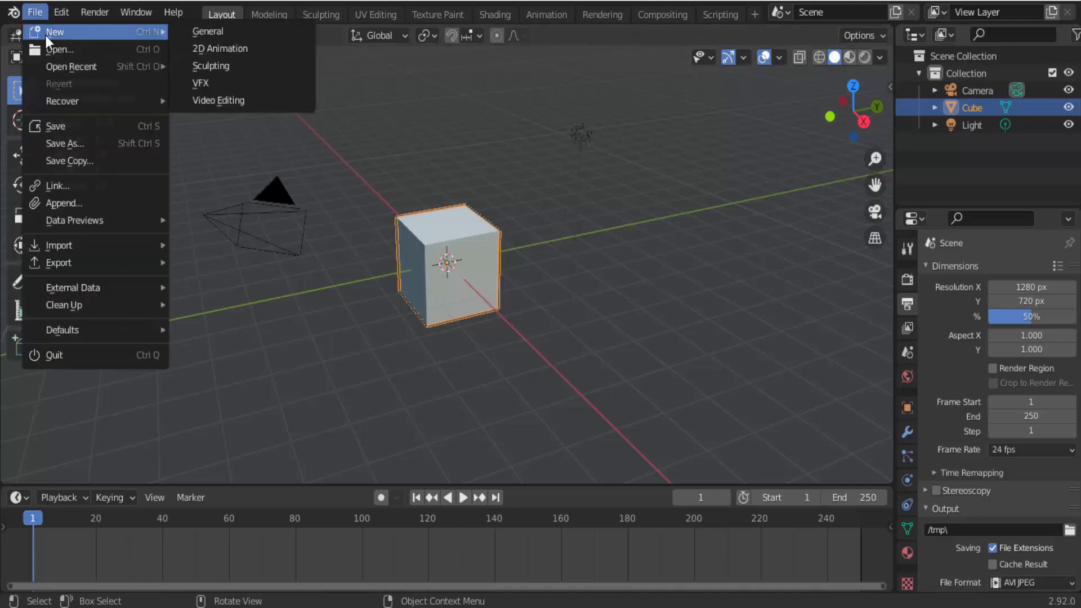
{"action": "left_click", "coordinate": [224, 49]}
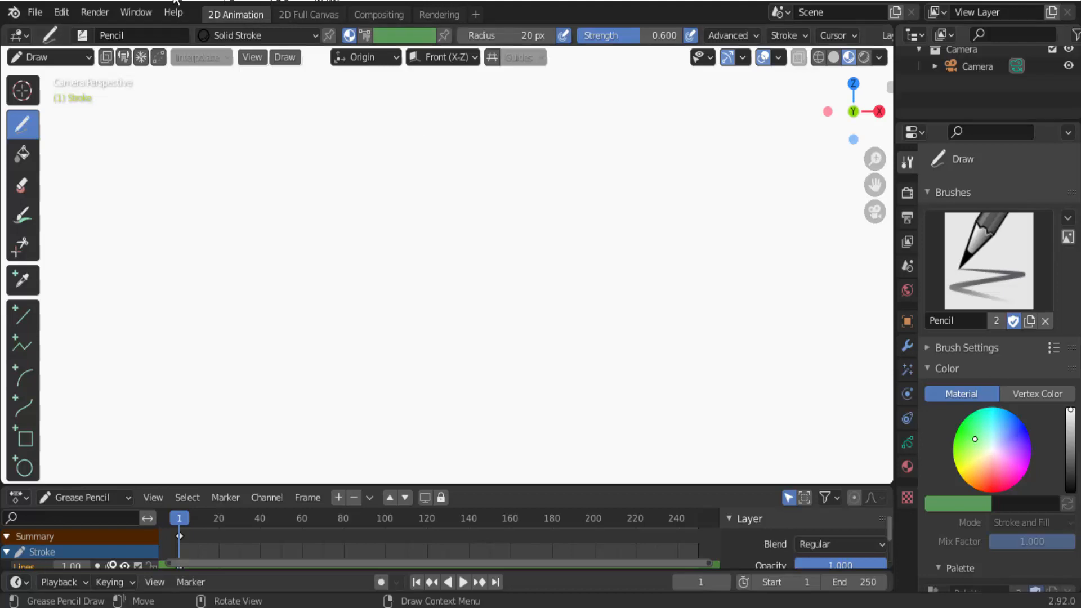
Create a new file from the General template
{"action": "left_click", "coordinate": [36, 14]}
{"action": "mouse_move", "coordinate": [56, 31]}
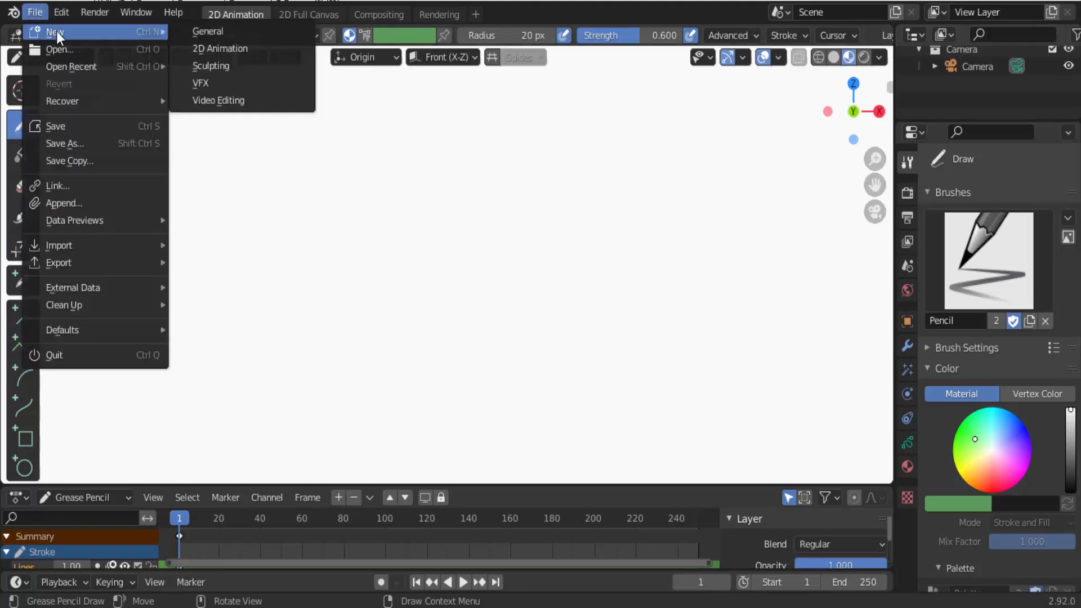
{"action": "left_click", "coordinate": [205, 29]}
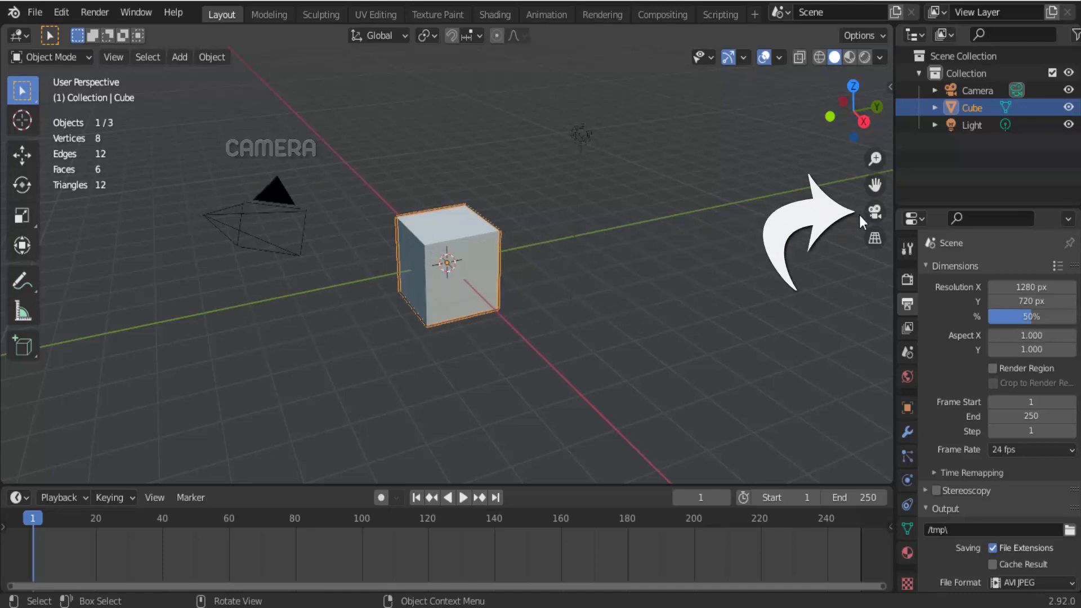
View the cube through the scene camera and return to the user perspective
{"action": "left_click", "coordinate": [874, 211]}
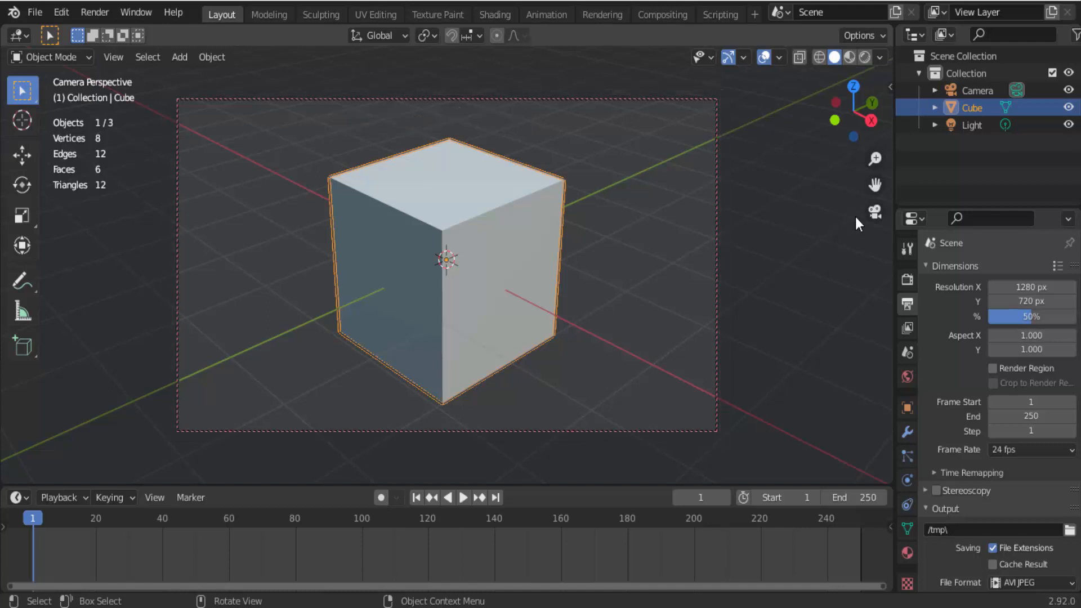
{"action": "left_click", "coordinate": [874, 212]}
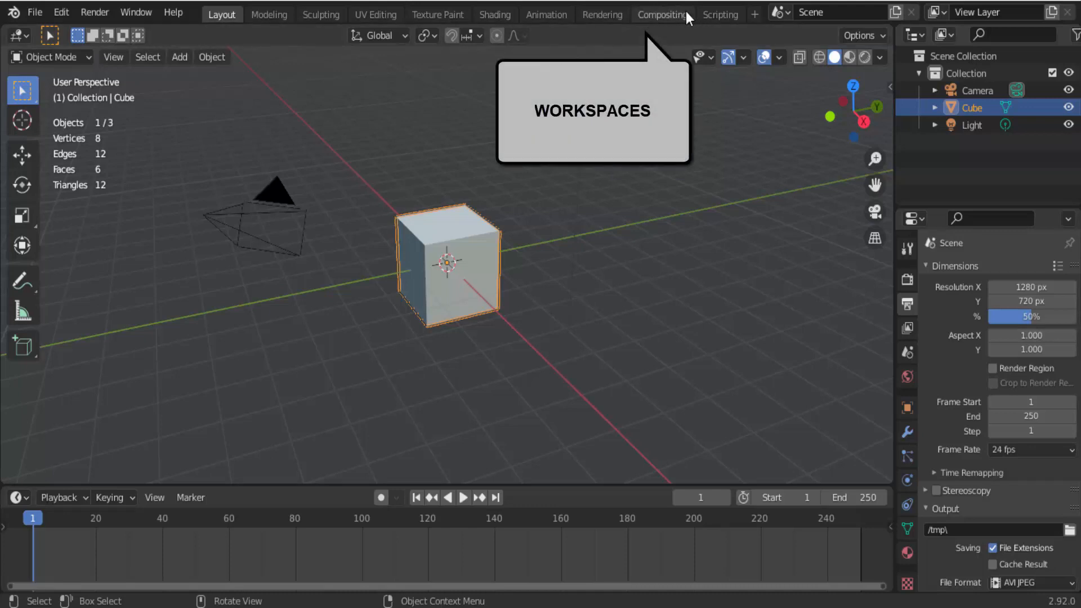
Add a 2D Animation workspace to the General file
{"action": "scroll", "coordinate": [712, 12], "scroll_direction": "down", "scroll_amount": 1}
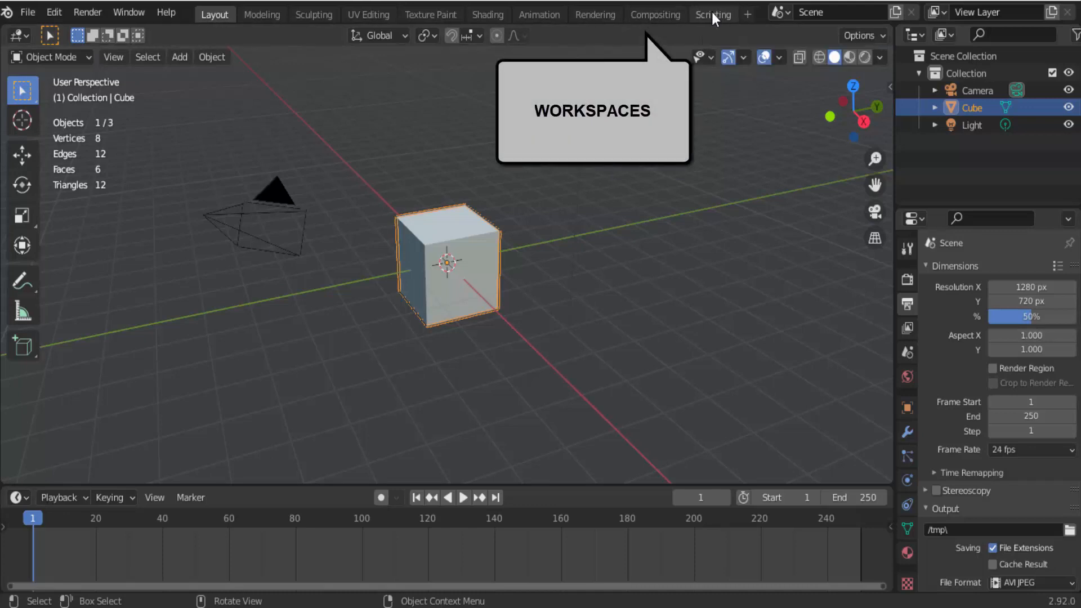
{"action": "left_click", "coordinate": [747, 16]}
{"action": "mouse_move", "coordinate": [684, 66]}
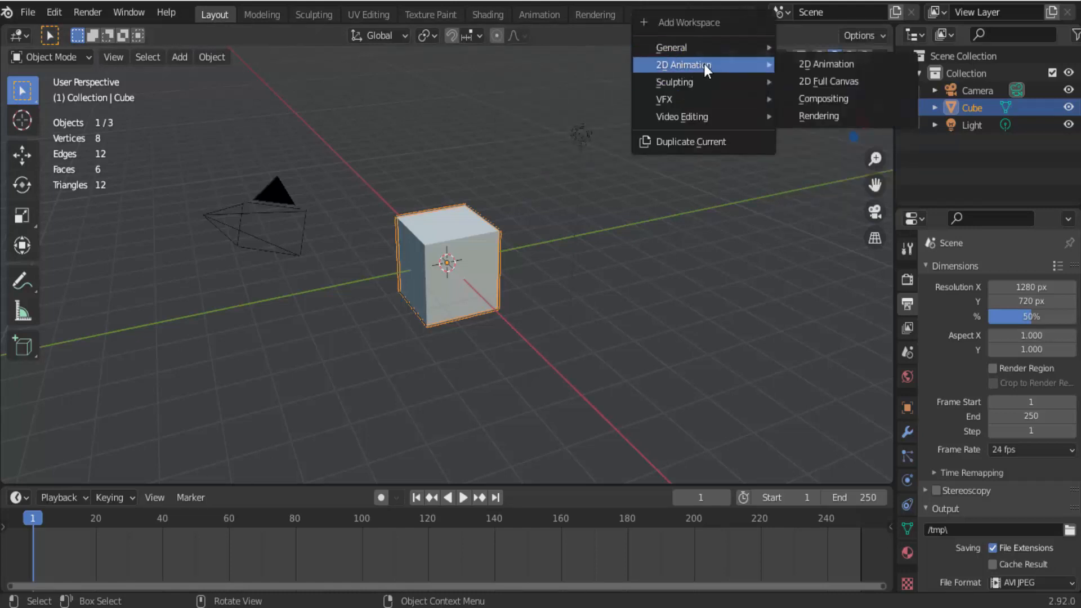
{"action": "left_click", "coordinate": [813, 63]}
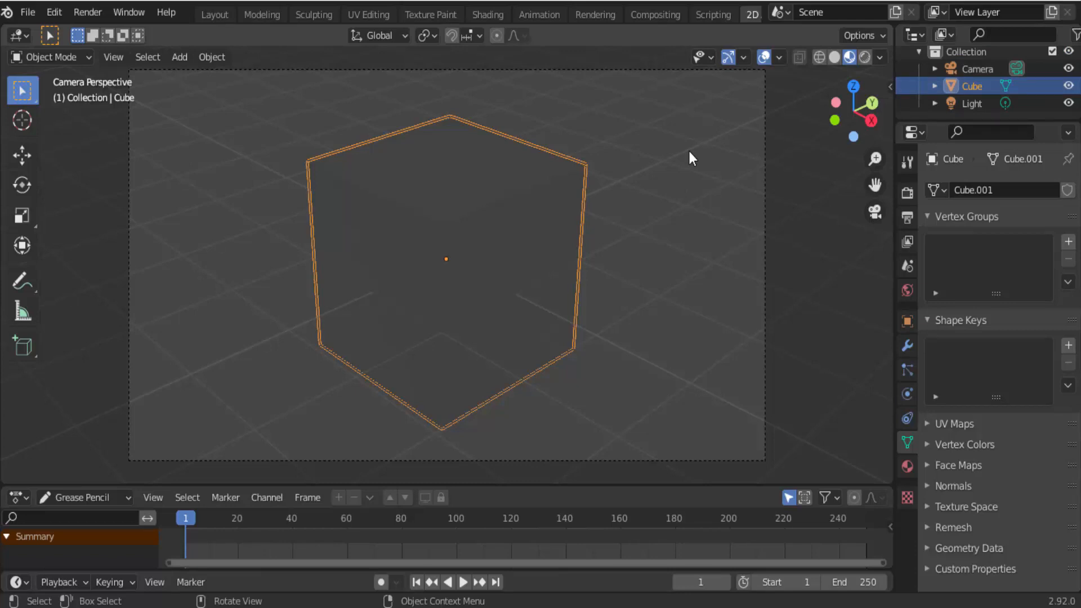
{"action": "left_click", "coordinate": [89, 58]}
{"action": "left_click", "coordinate": [179, 58]}
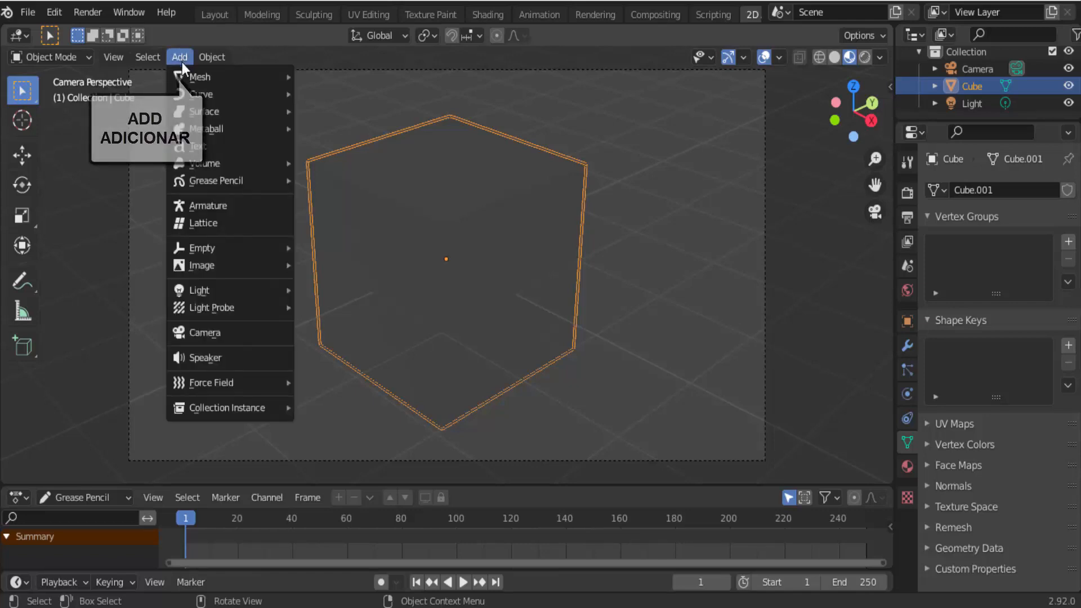
{"action": "mouse_move", "coordinate": [233, 180]}
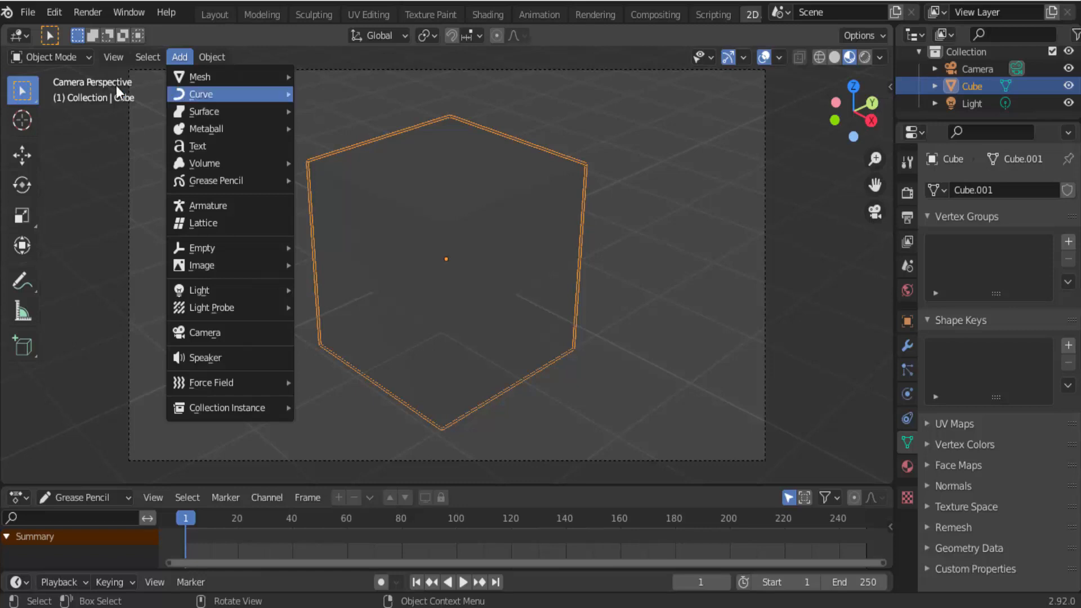
{"action": "left_click", "coordinate": [73, 57]}
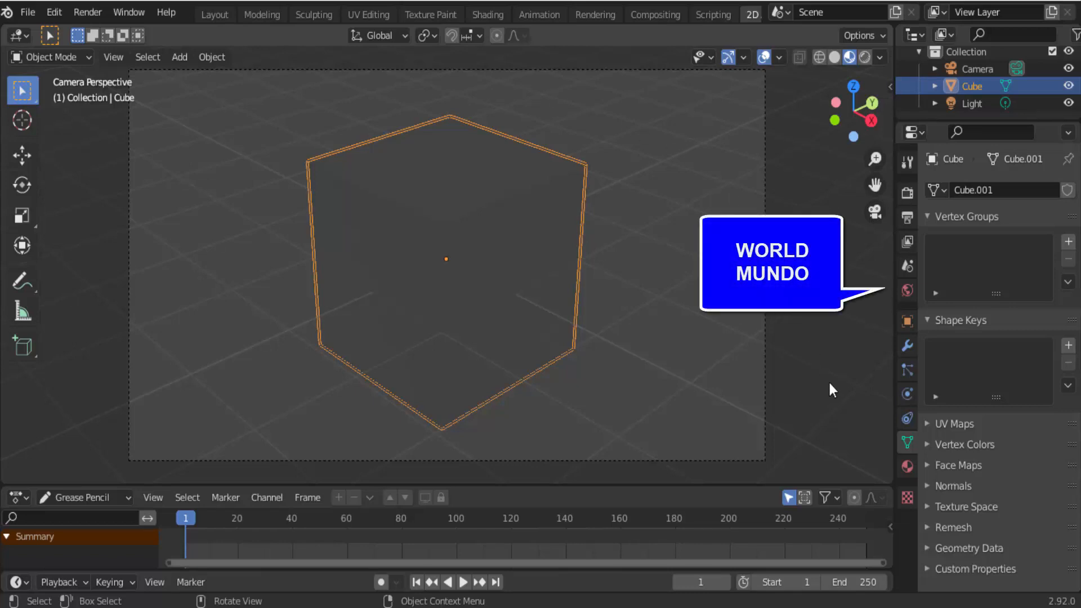
Set the world's background surface color to white
{"action": "left_click", "coordinate": [907, 294]}
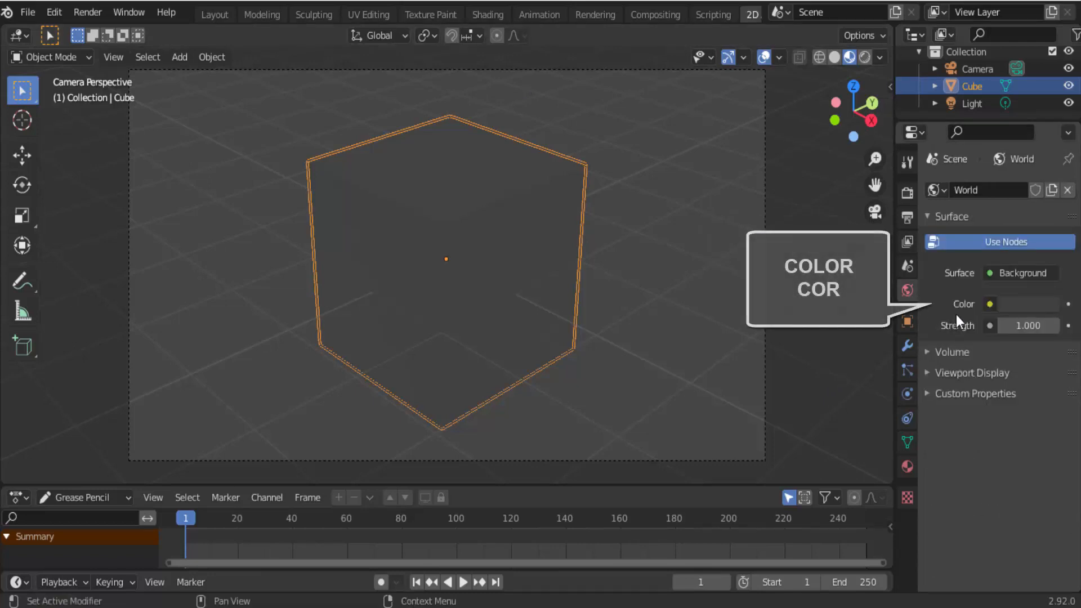
{"action": "left_click", "coordinate": [1025, 305]}
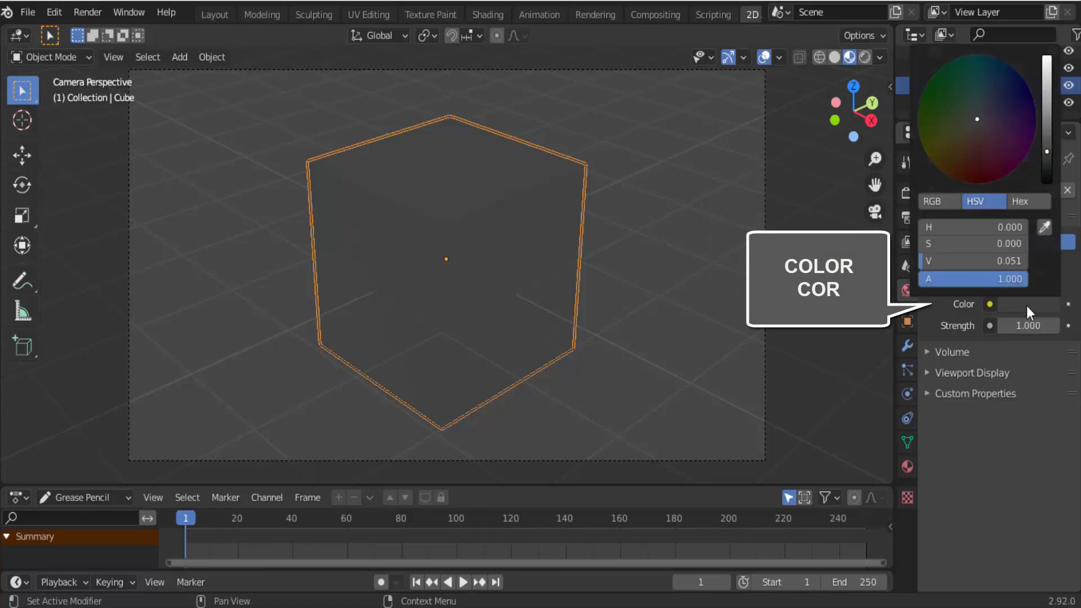
{"action": "left_click_drag", "start_coordinate": [1047, 159], "coordinate": [1046, 56]}
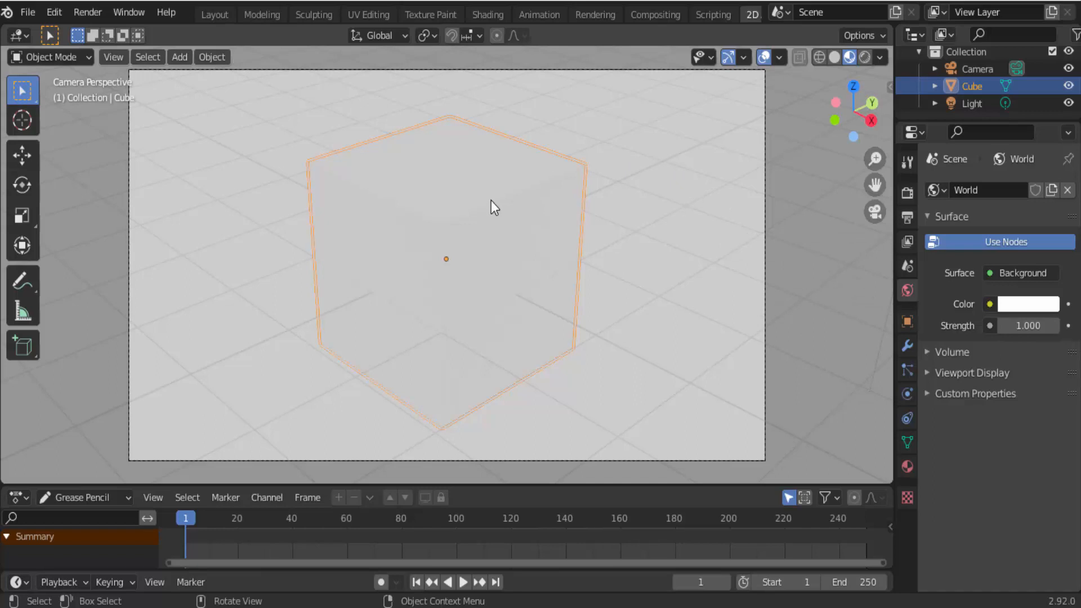
Switch the viewport to Rendered shading and add a new material to the cube
{"action": "left_click", "coordinate": [867, 58]}
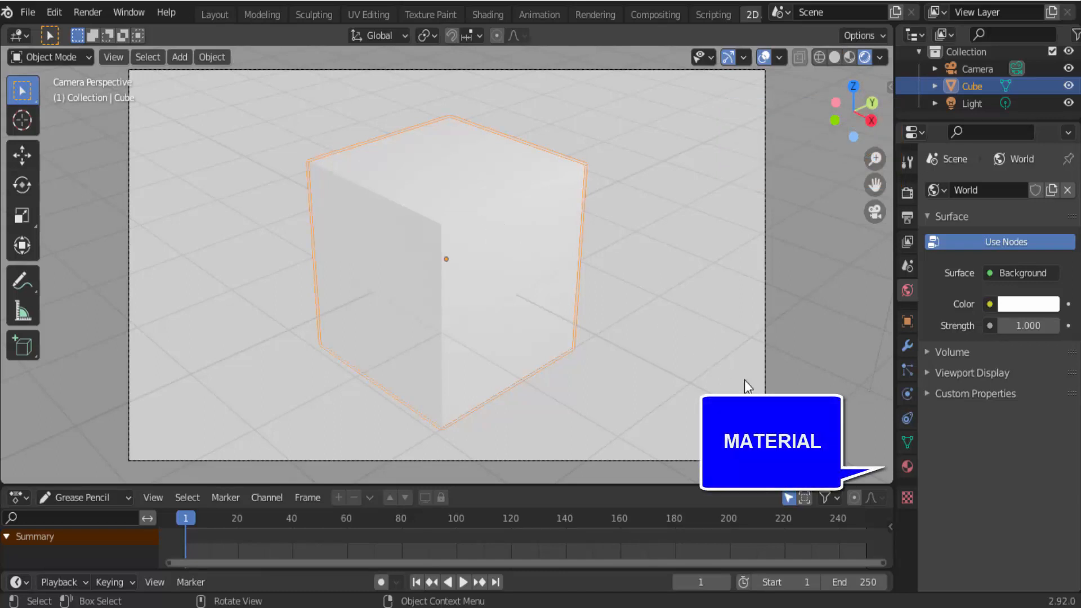
{"action": "left_click", "coordinate": [908, 465]}
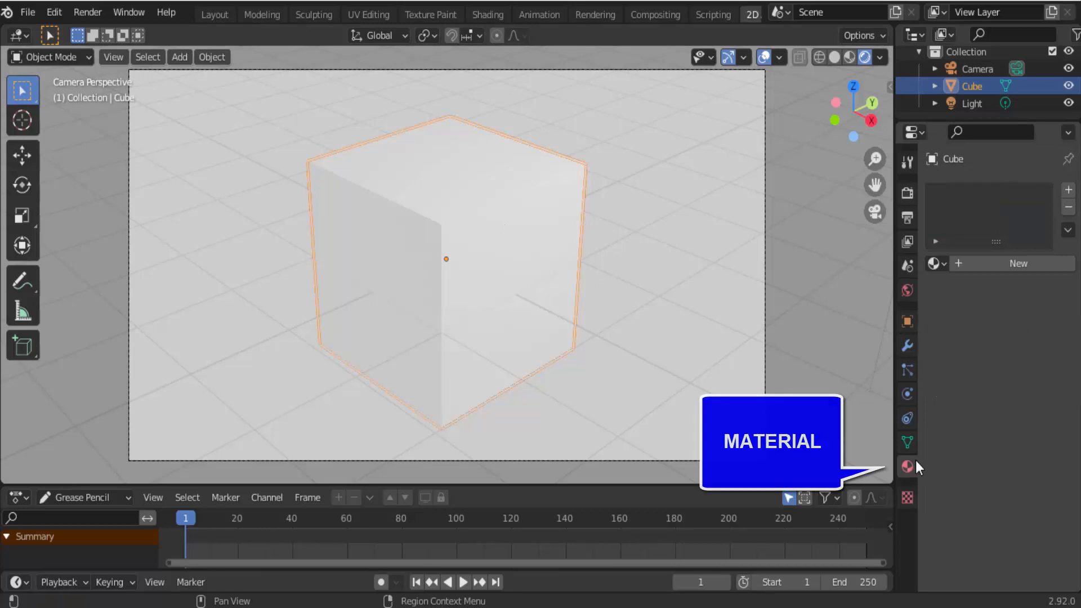
{"action": "left_click", "coordinate": [1023, 264]}
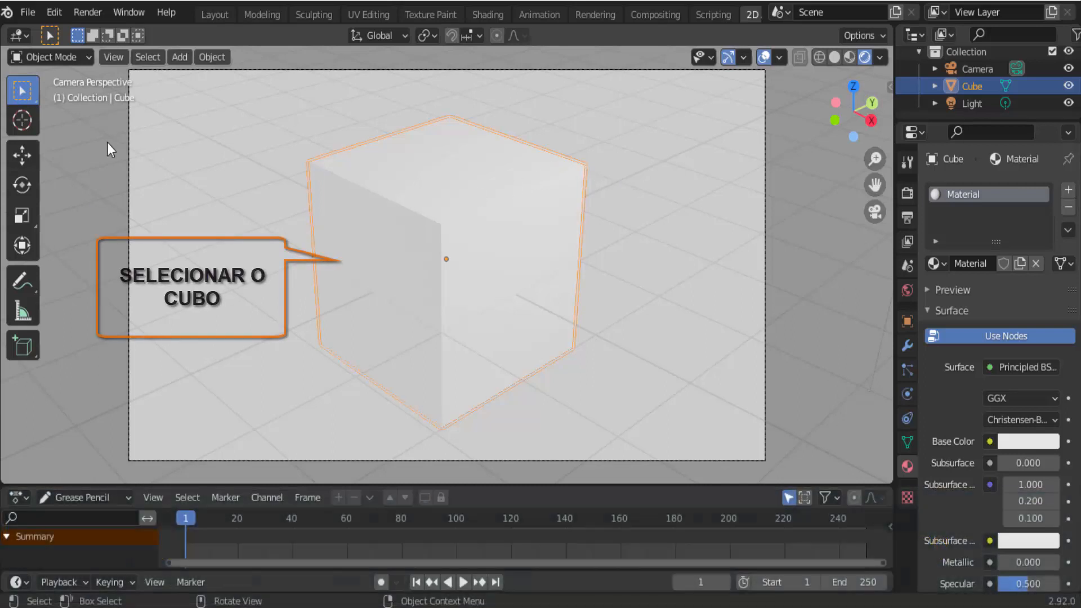
Move the cube along the X axis to the camera frame's upper-left corner and insert a Location keyframe at frame 1
{"action": "left_click", "coordinate": [18, 157]}
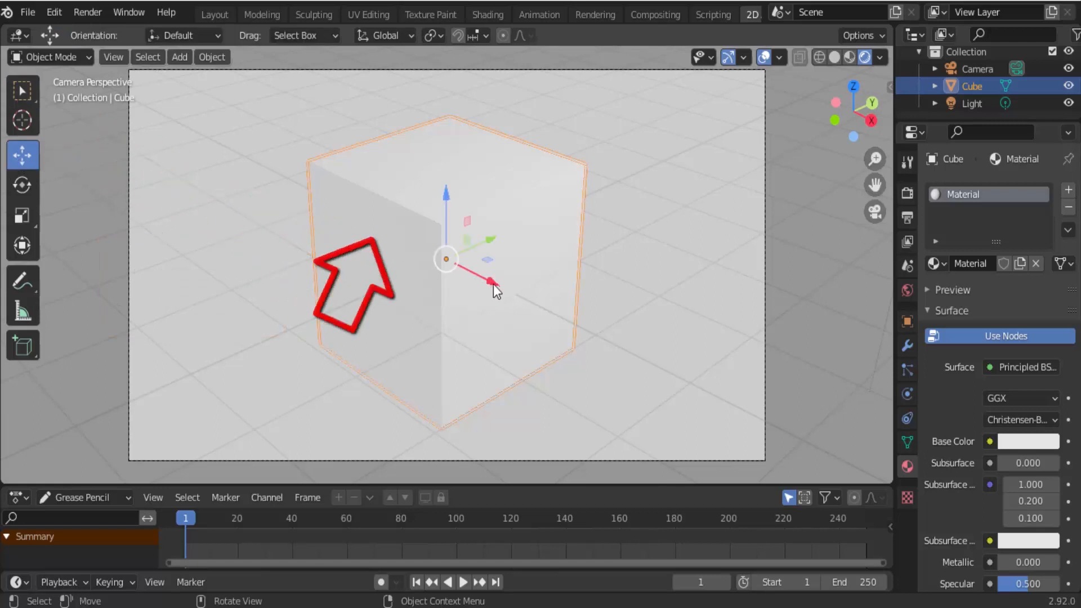
{"action": "left_click_drag", "start_coordinate": [493, 285], "coordinate": [279, 157]}
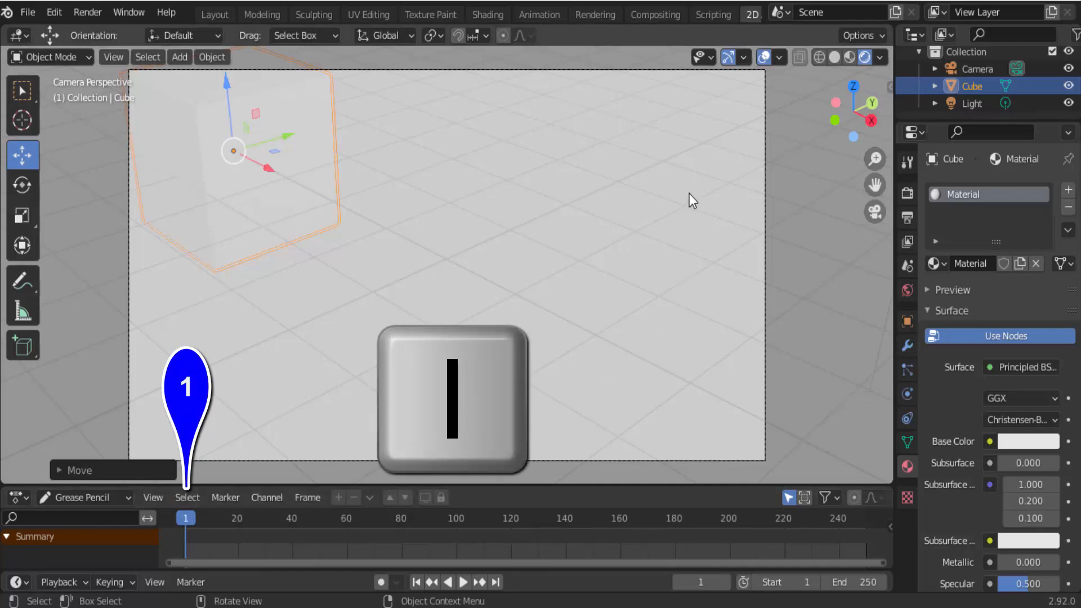
{"action": "key", "text": "i"}
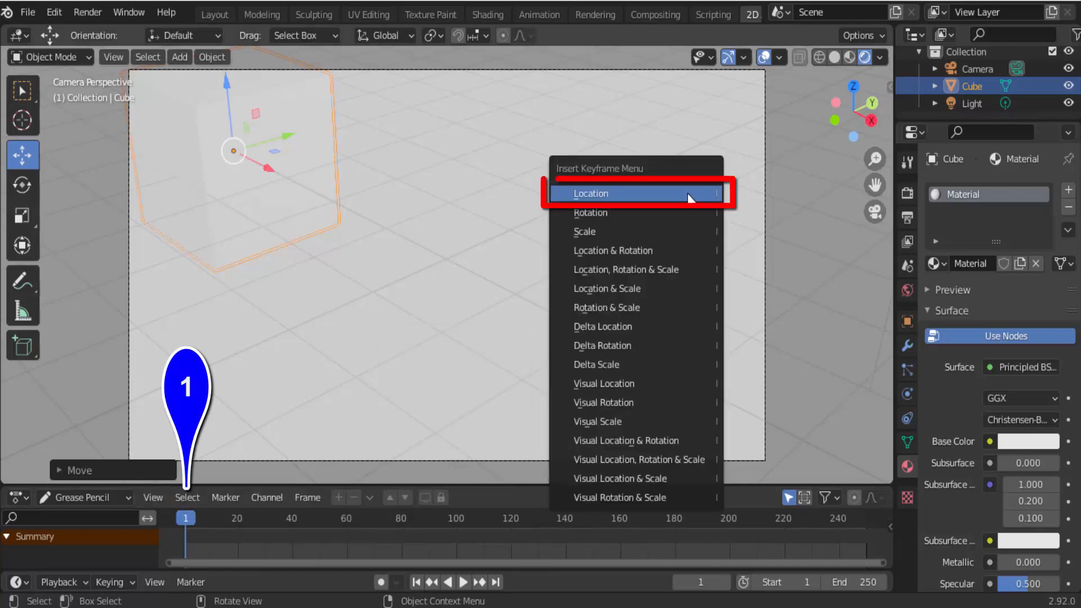
{"action": "left_click", "coordinate": [689, 194]}
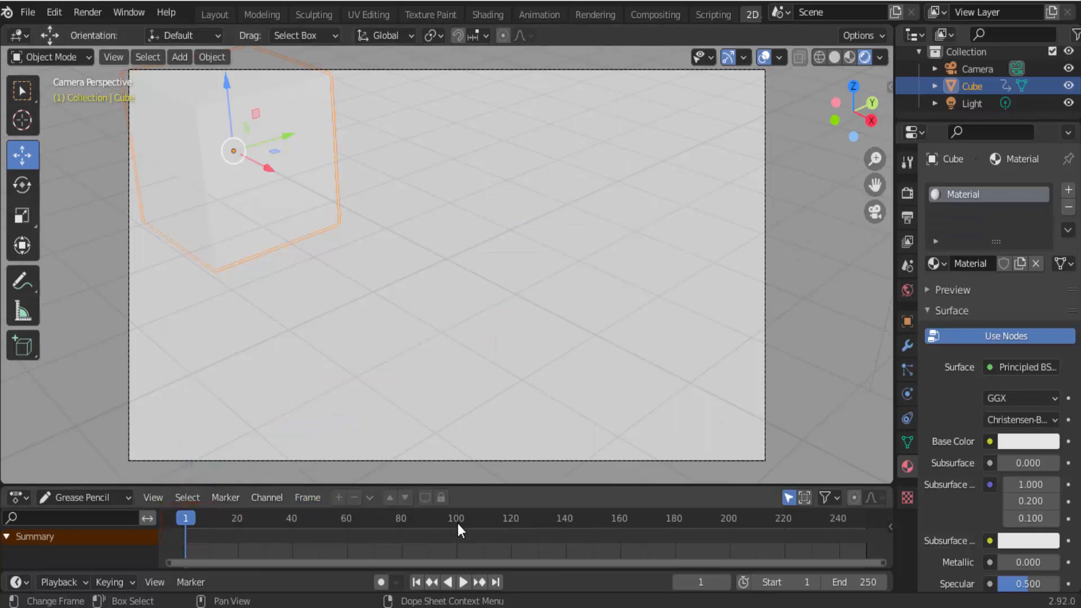
At frame 120, move the cube along the X axis to the camera frame's lower-right corner and insert a Location keyframe
{"action": "left_click", "coordinate": [511, 519]}
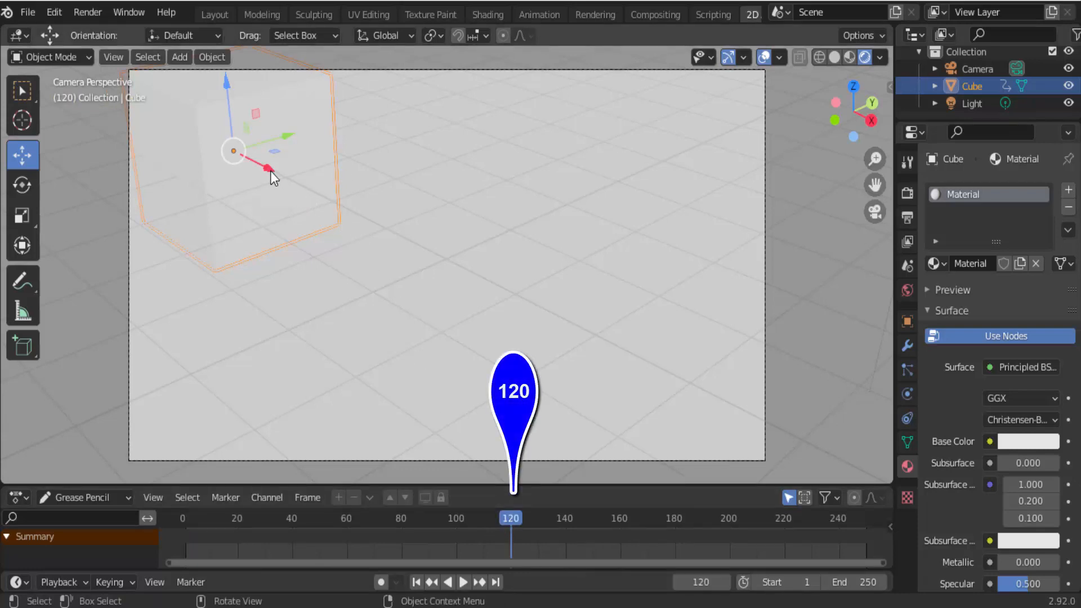
{"action": "left_click_drag", "start_coordinate": [270, 171], "coordinate": [684, 393]}
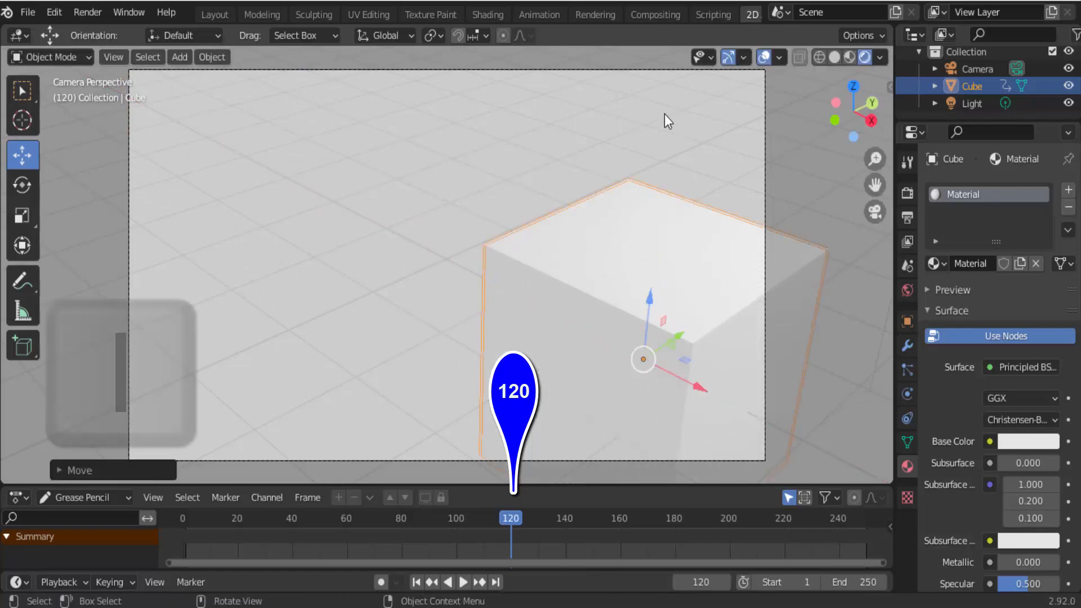
{"action": "key", "text": "i"}
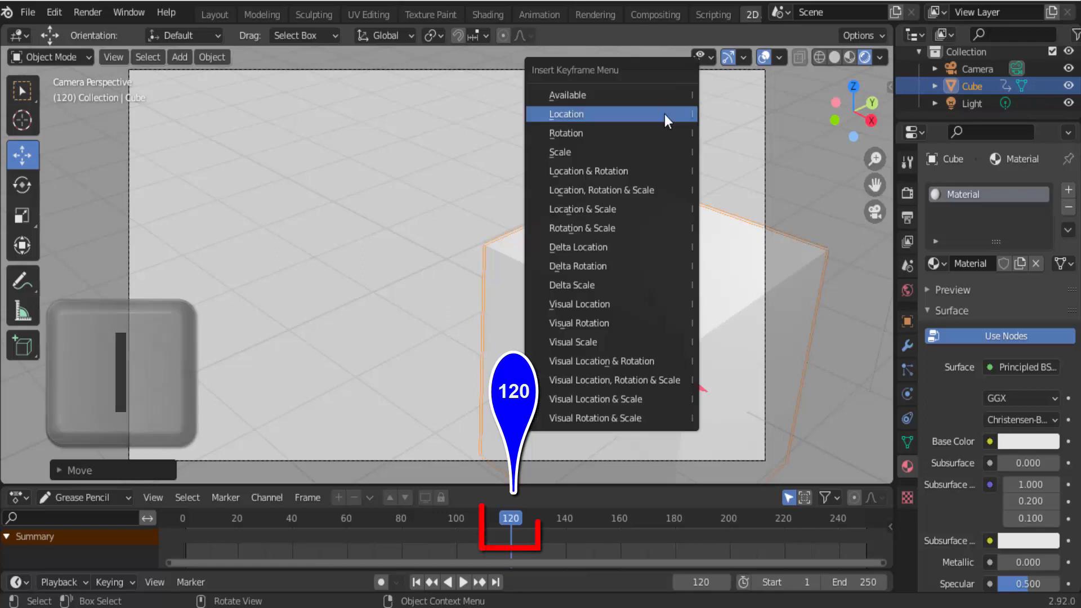
{"action": "left_click", "coordinate": [664, 113]}
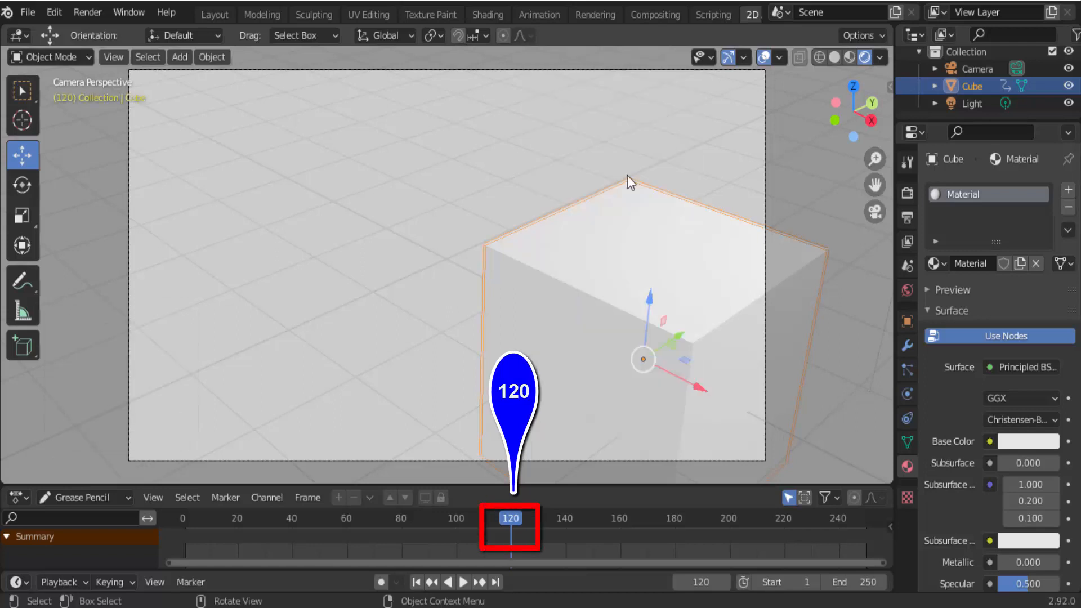
Play the cube's animation from the first frame, stop it and return to frame 1
{"action": "left_click", "coordinate": [416, 581]}
{"action": "left_click", "coordinate": [463, 582]}
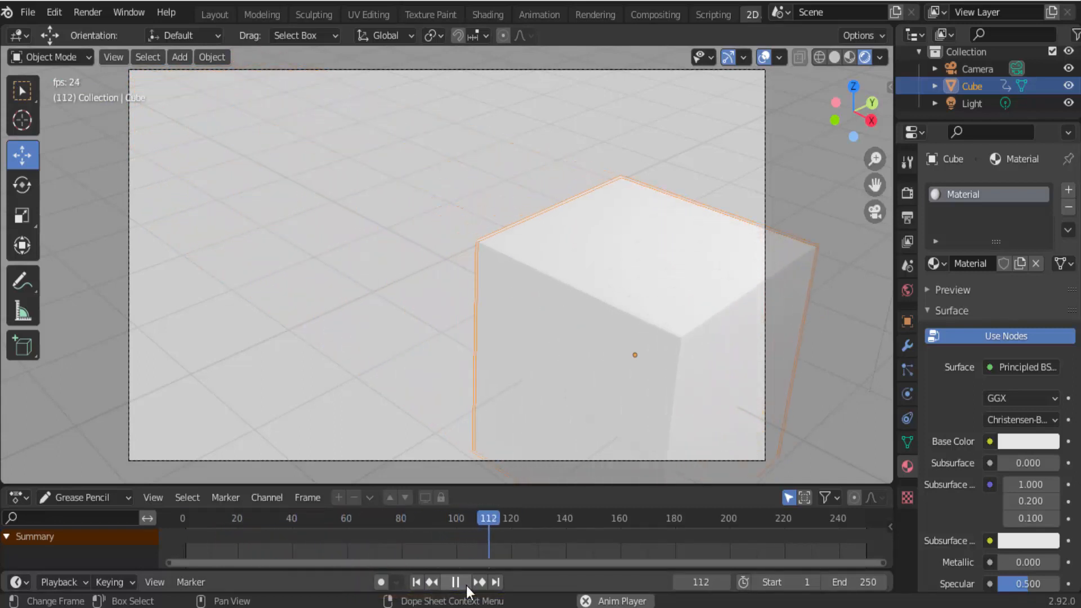
{"action": "left_click", "coordinate": [466, 585]}
{"action": "left_click", "coordinate": [417, 582]}
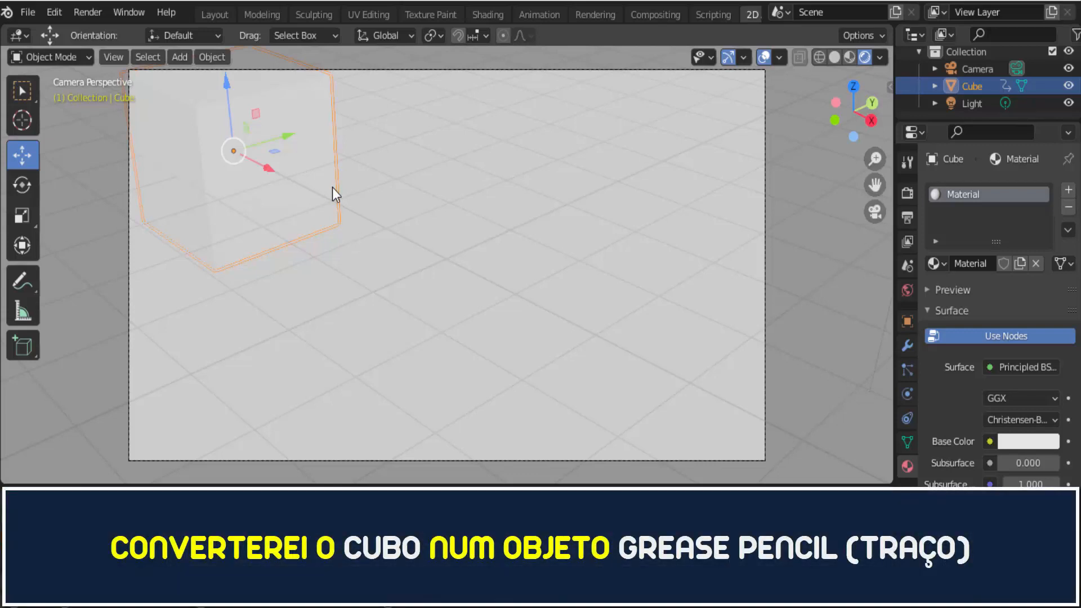
Convert the cube into a Grease Pencil object
{"action": "left_click", "coordinate": [206, 58]}
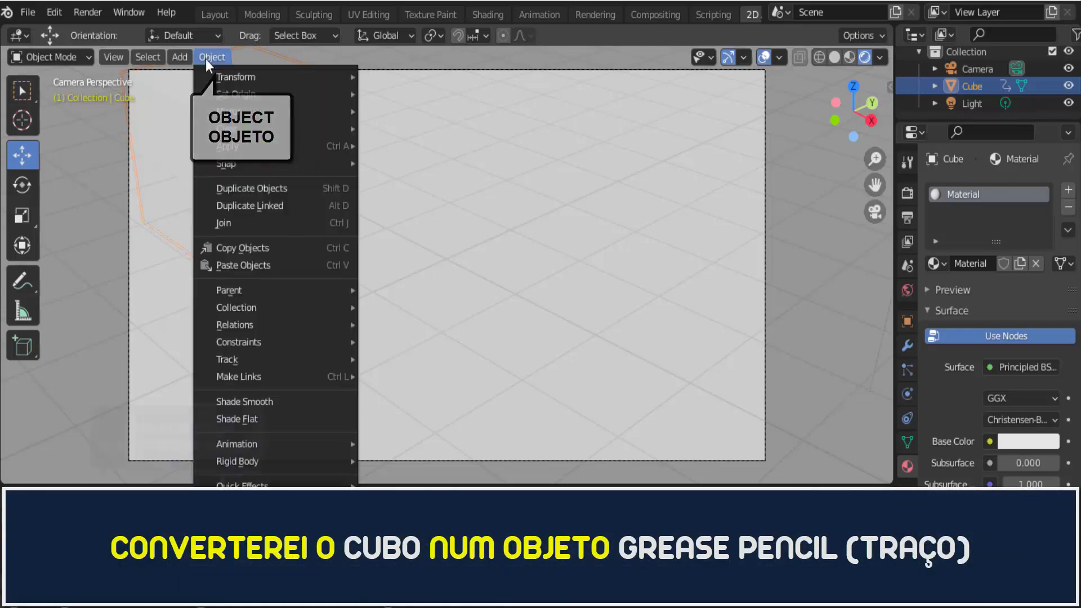
{"action": "mouse_move", "coordinate": [278, 511]}
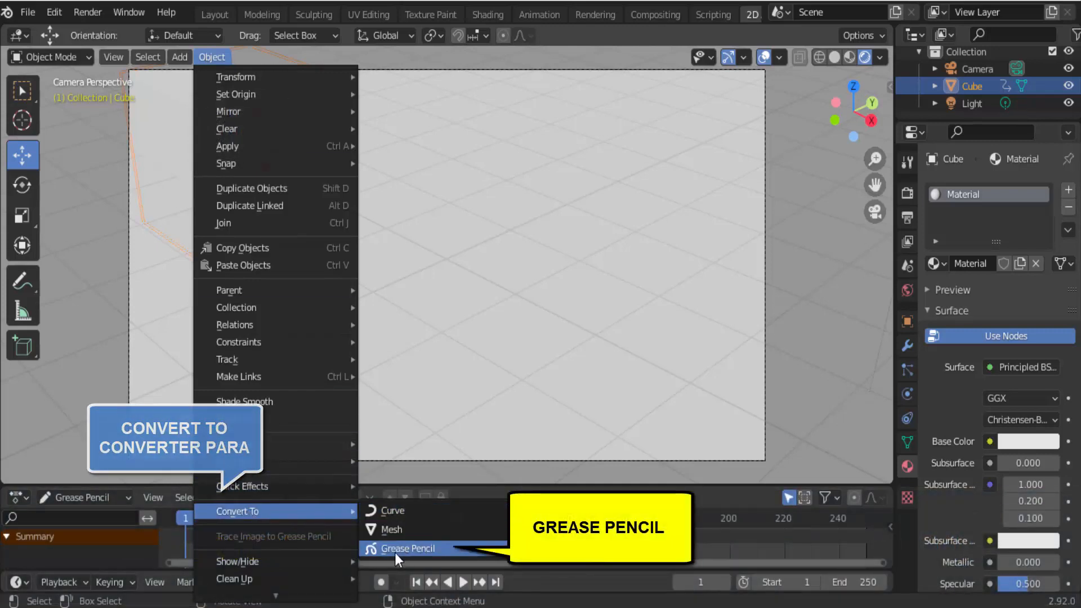
{"action": "left_click", "coordinate": [414, 549]}
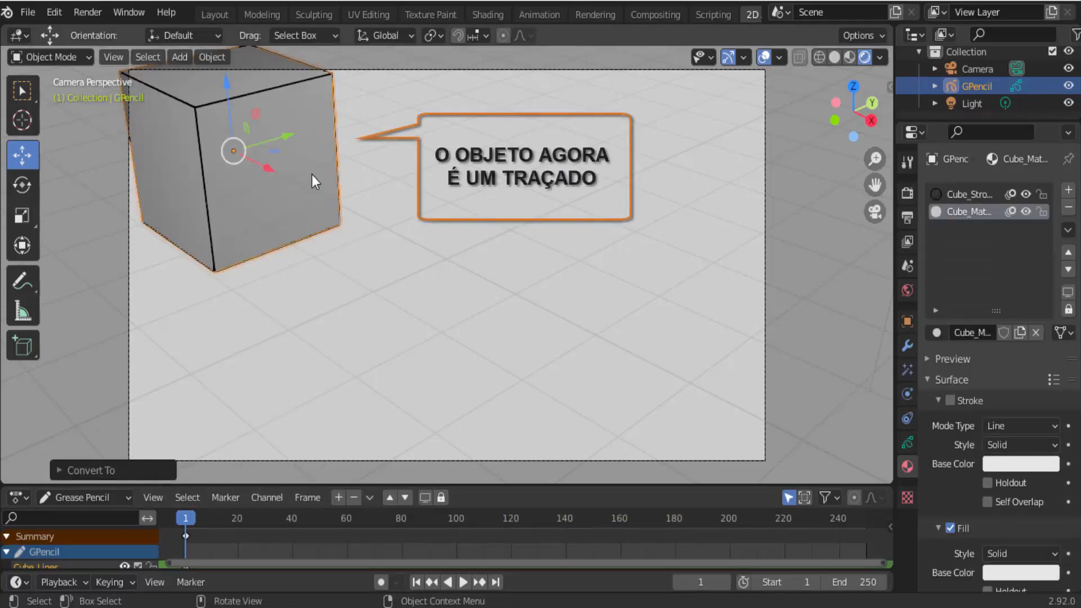
{"action": "scroll", "coordinate": [311, 175], "scroll_direction": "down", "scroll_amount": 3}
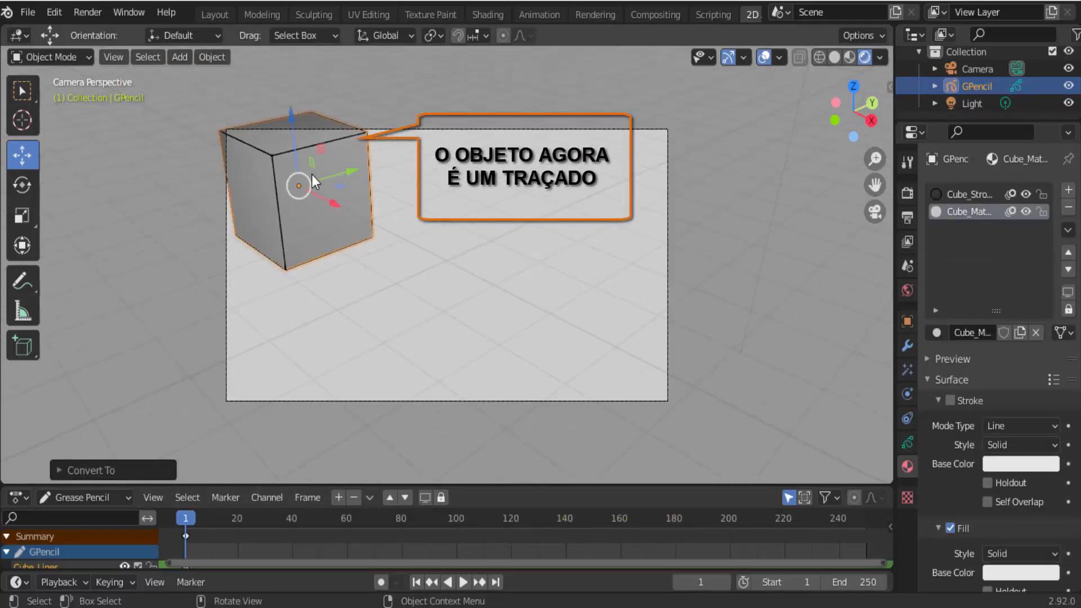
{"action": "scroll", "coordinate": [312, 175], "scroll_direction": "up", "scroll_amount": 1}
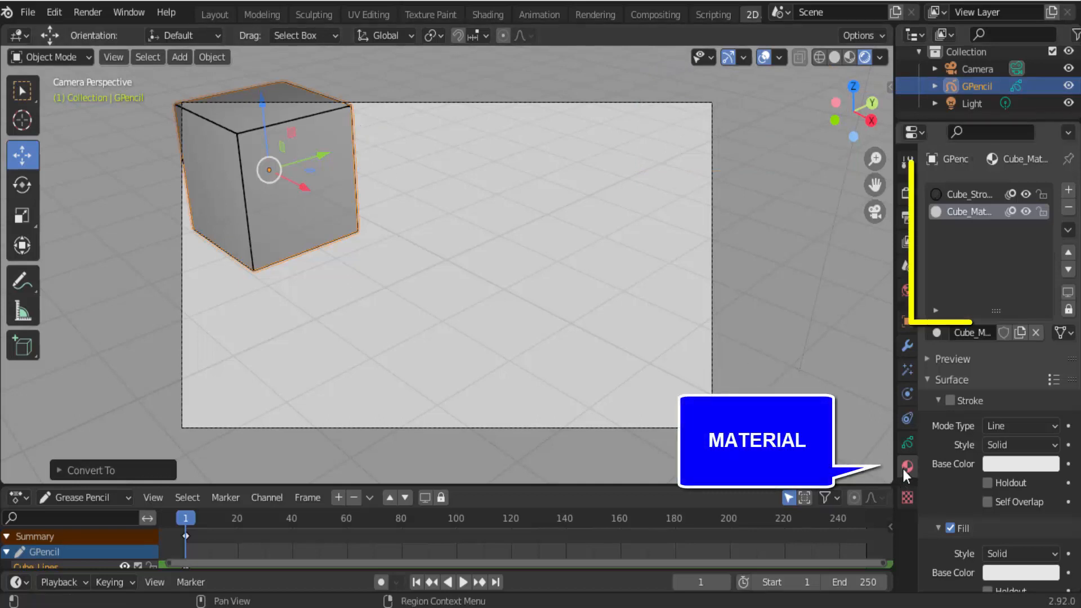
Try yellow, cyan, green and red fill base colors on the cube's fill material, ending on green
{"action": "left_click", "coordinate": [963, 194]}
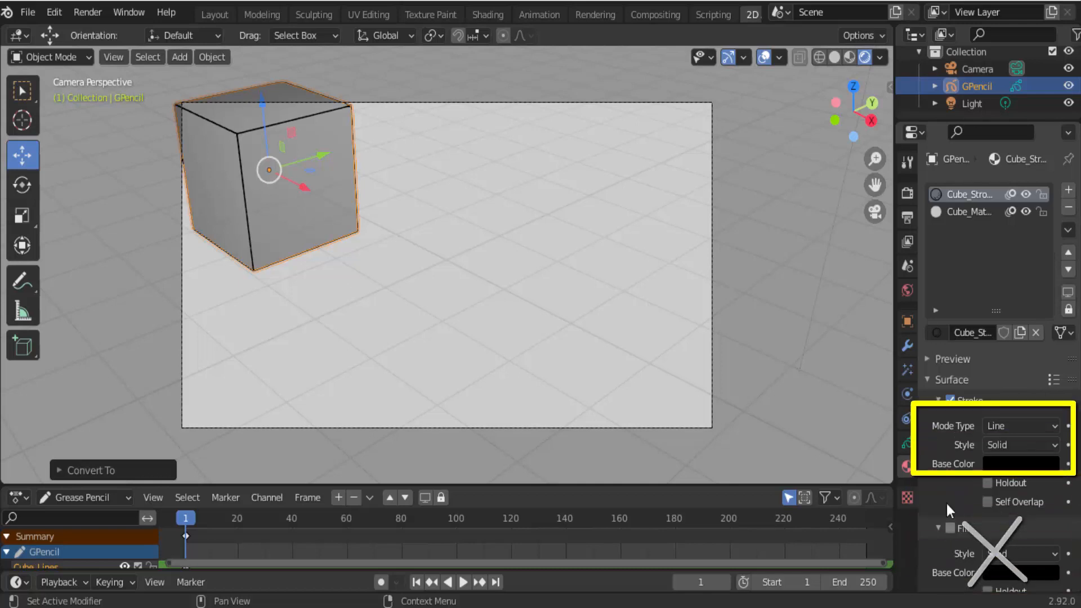
{"action": "left_click", "coordinate": [948, 218]}
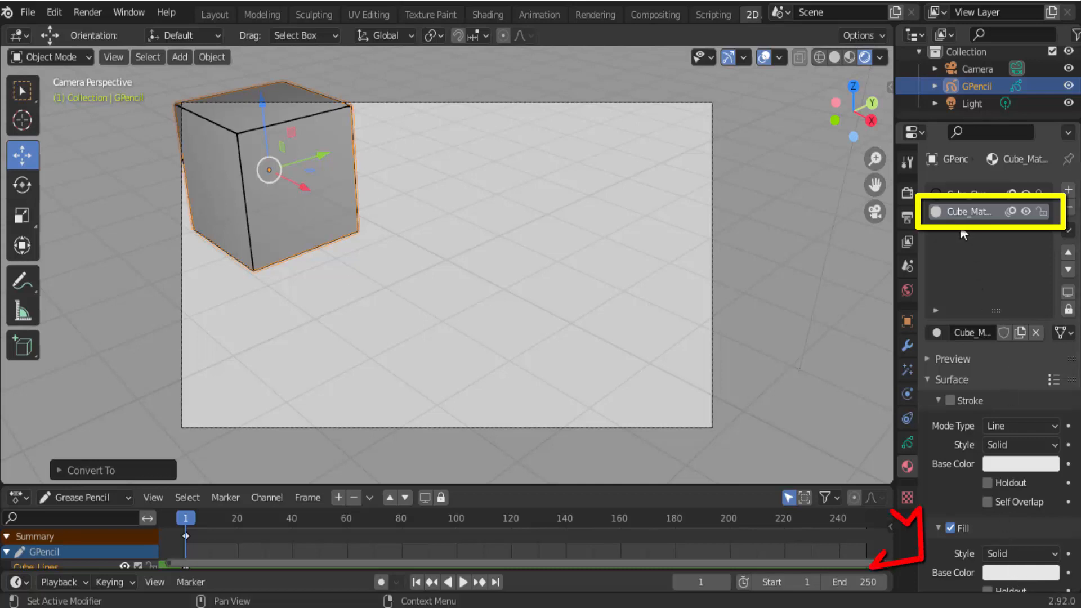
{"action": "left_click", "coordinate": [1011, 574]}
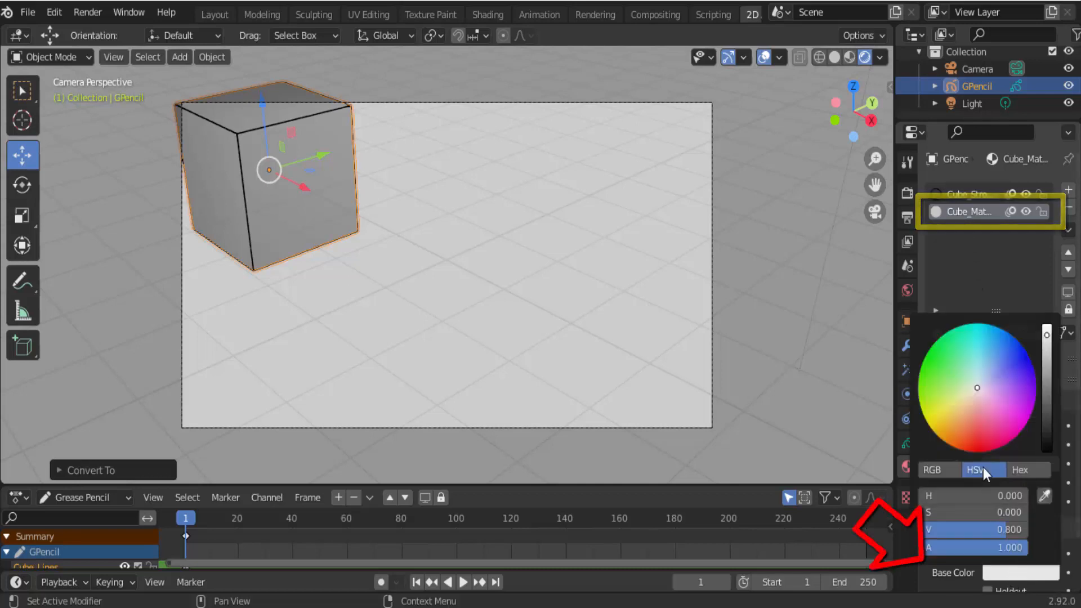
{"action": "left_click", "coordinate": [980, 438]}
{"action": "left_click", "coordinate": [949, 407]}
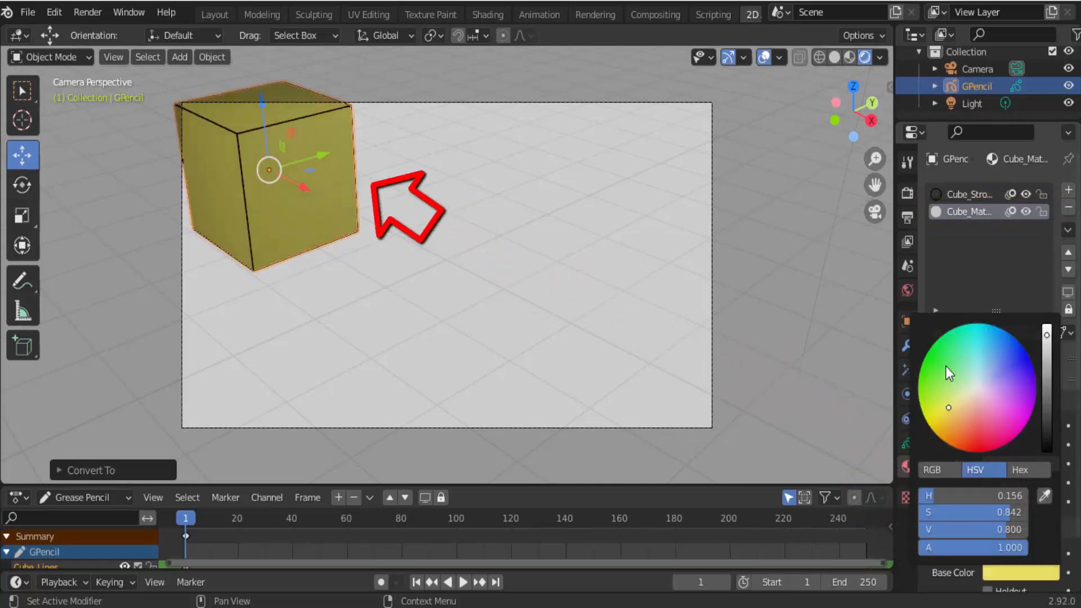
{"action": "left_click", "coordinate": [946, 366]}
{"action": "left_click", "coordinate": [980, 351]}
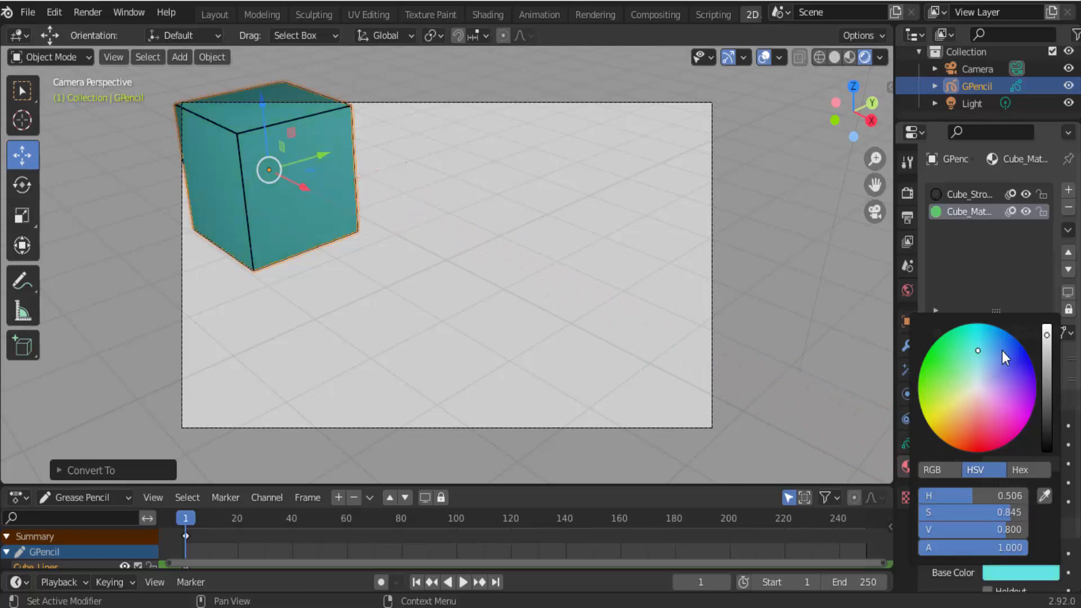
{"action": "left_click", "coordinate": [1002, 350]}
{"action": "left_click", "coordinate": [945, 357]}
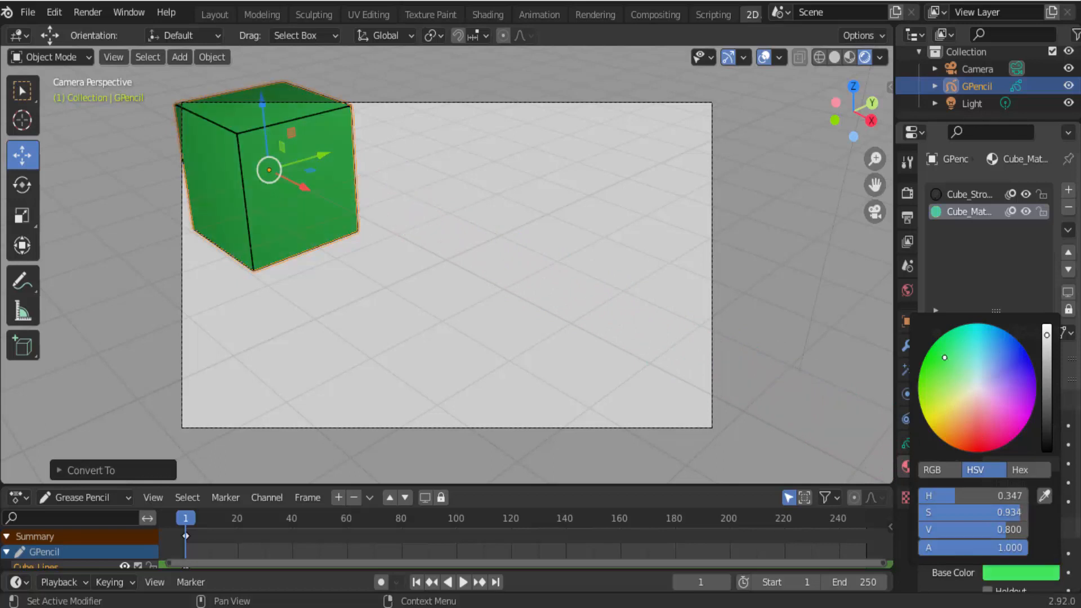
{"action": "left_click", "coordinate": [978, 433]}
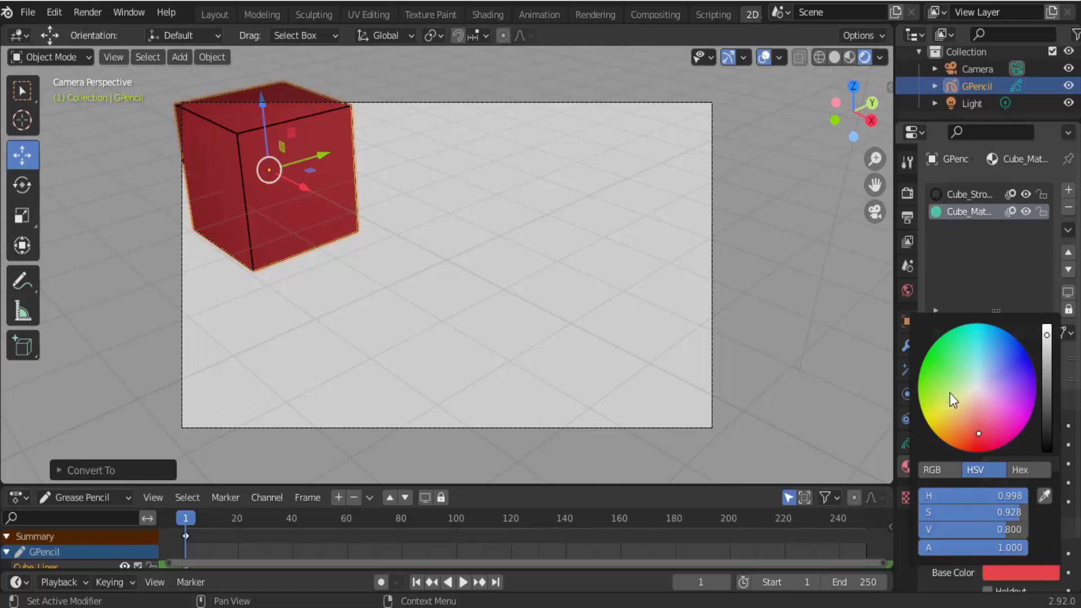
{"action": "left_click", "coordinate": [940, 370]}
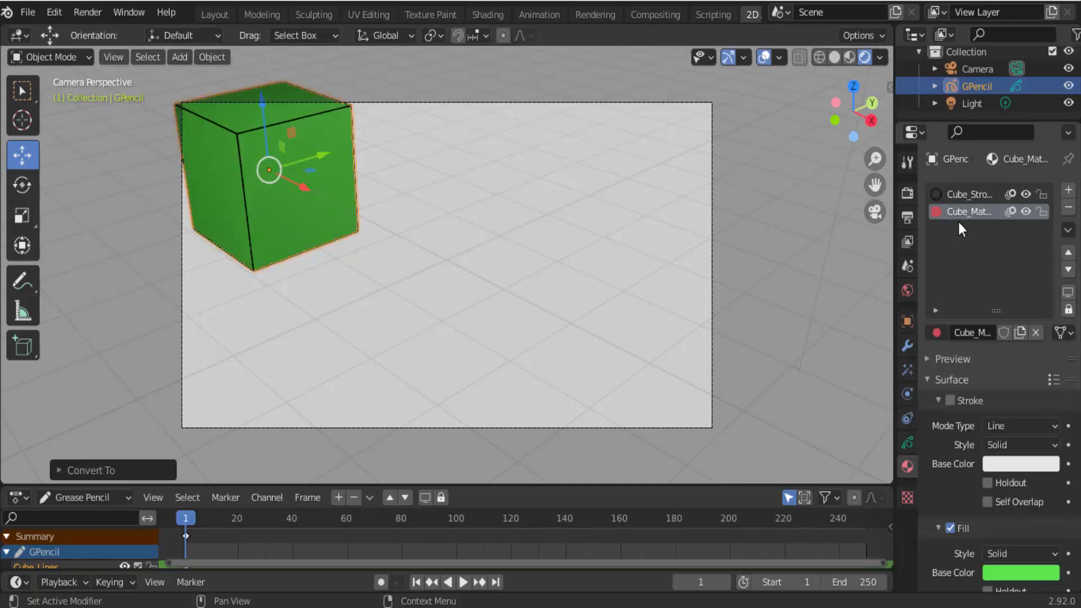
Remove the cube's fill material and enable Fill on the remaining stroke material with a red base color
{"action": "left_click", "coordinate": [1068, 207]}
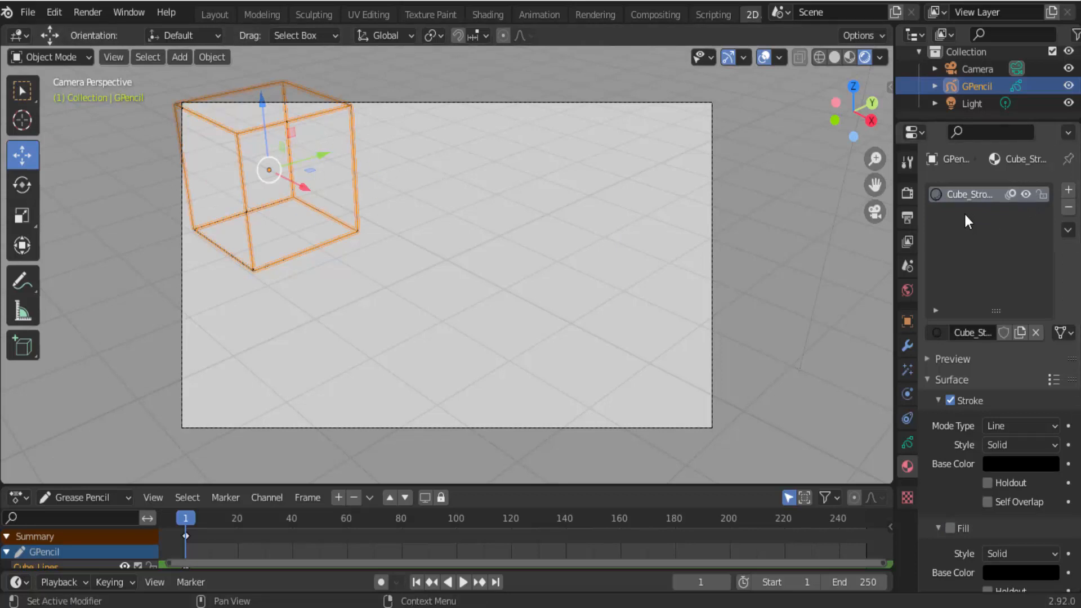
{"action": "left_click", "coordinate": [951, 529]}
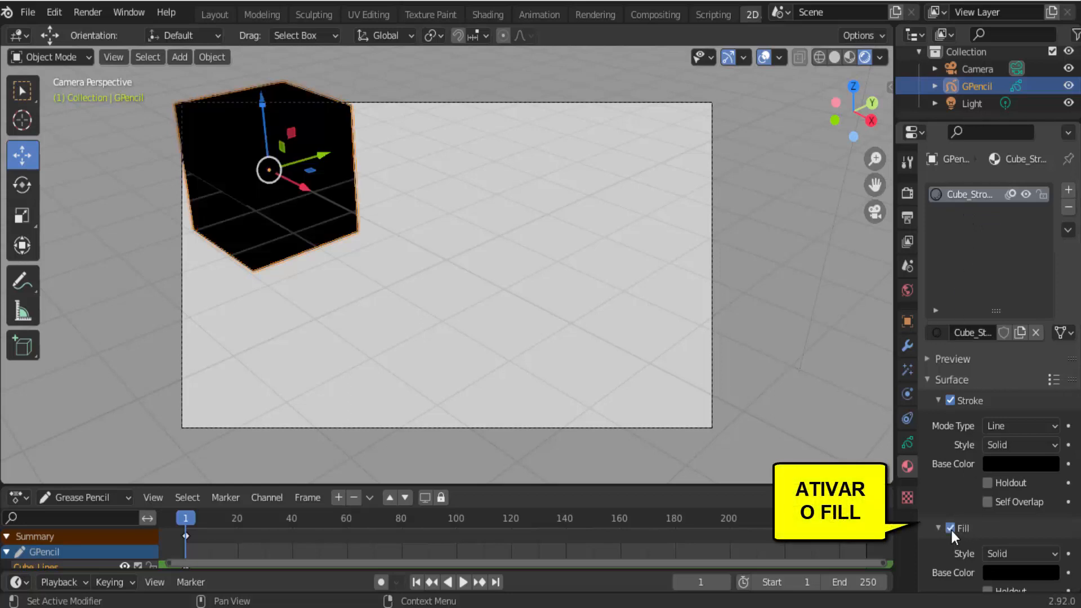
{"action": "left_click", "coordinate": [1029, 570]}
{"action": "left_click", "coordinate": [1048, 333]}
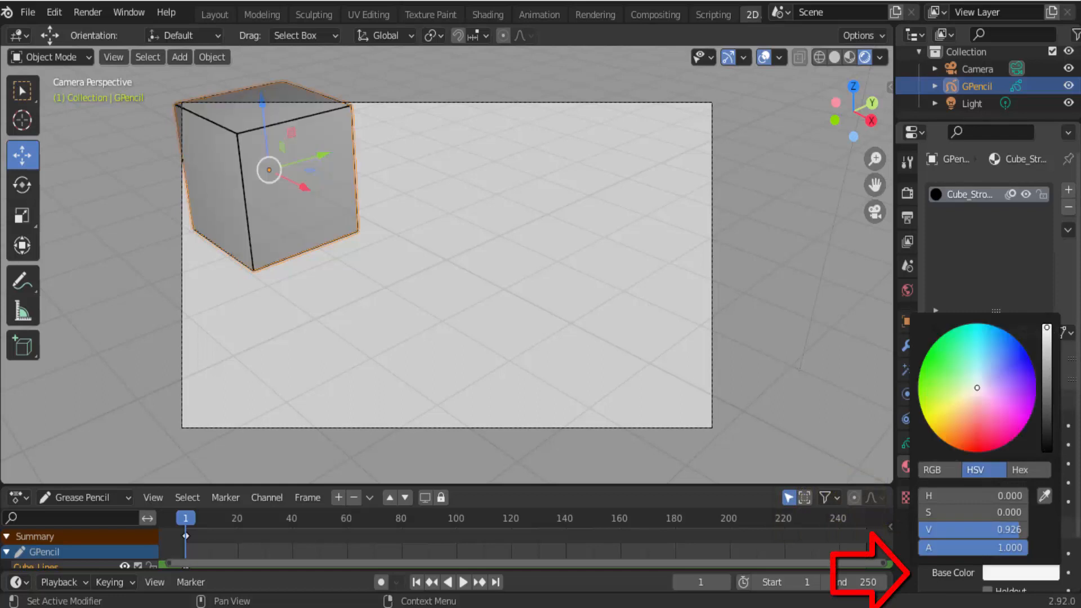
{"action": "left_click", "coordinate": [975, 441]}
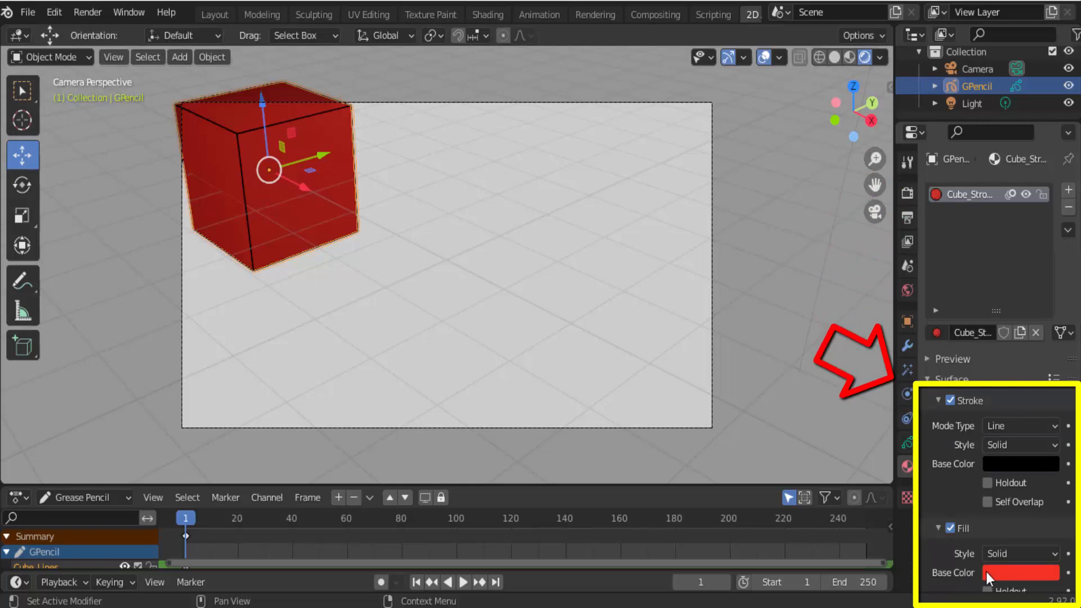
{"action": "left_click", "coordinate": [950, 529]}
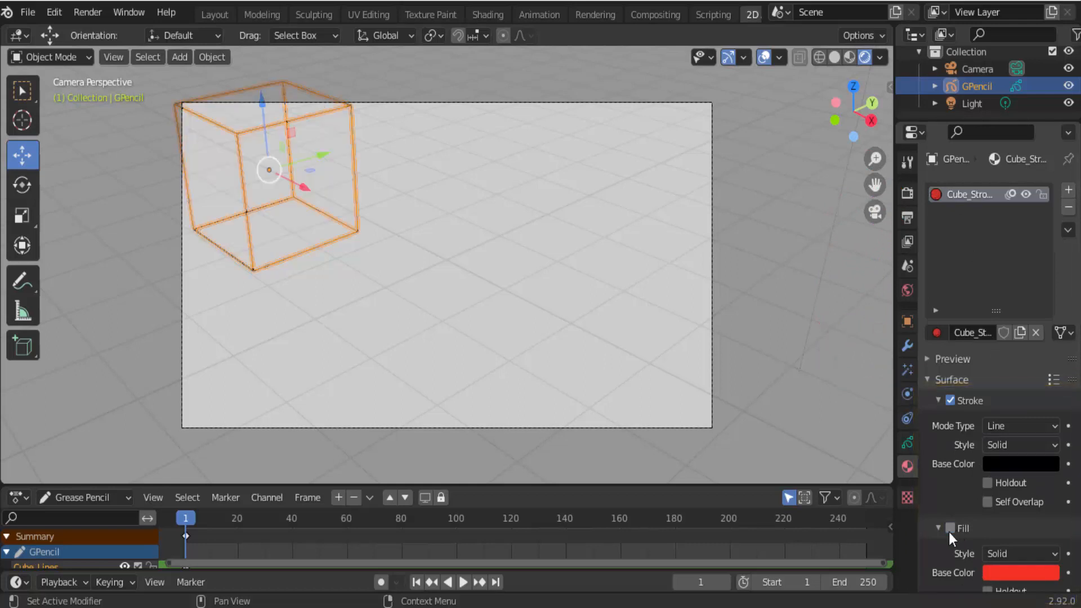
{"action": "left_click", "coordinate": [949, 529]}
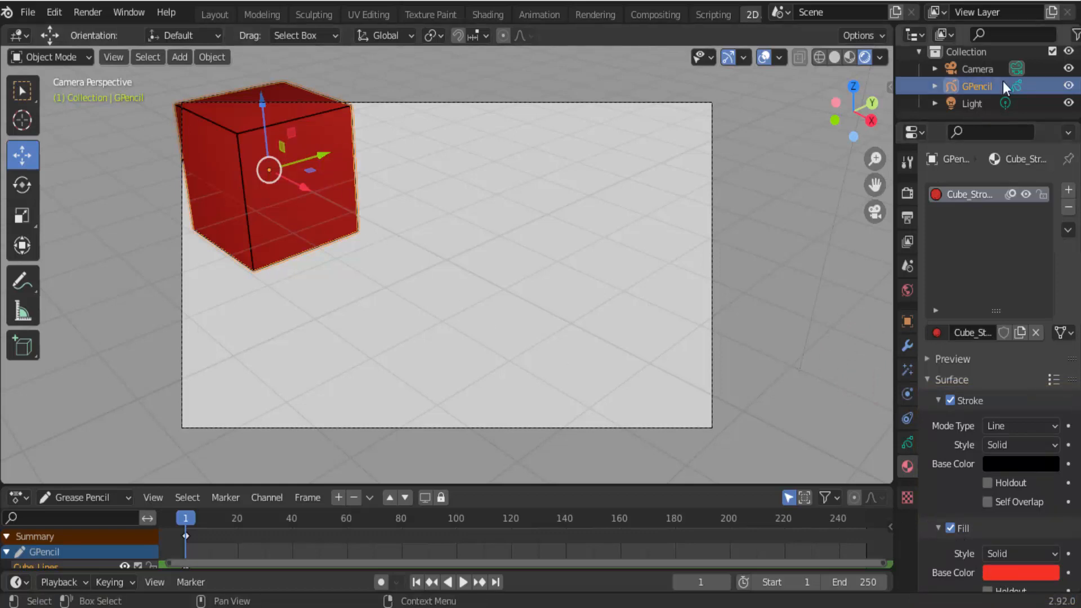
Switch the Grease Pencil cube to Draw mode and activate the Tint tool
{"action": "left_click", "coordinate": [87, 61]}
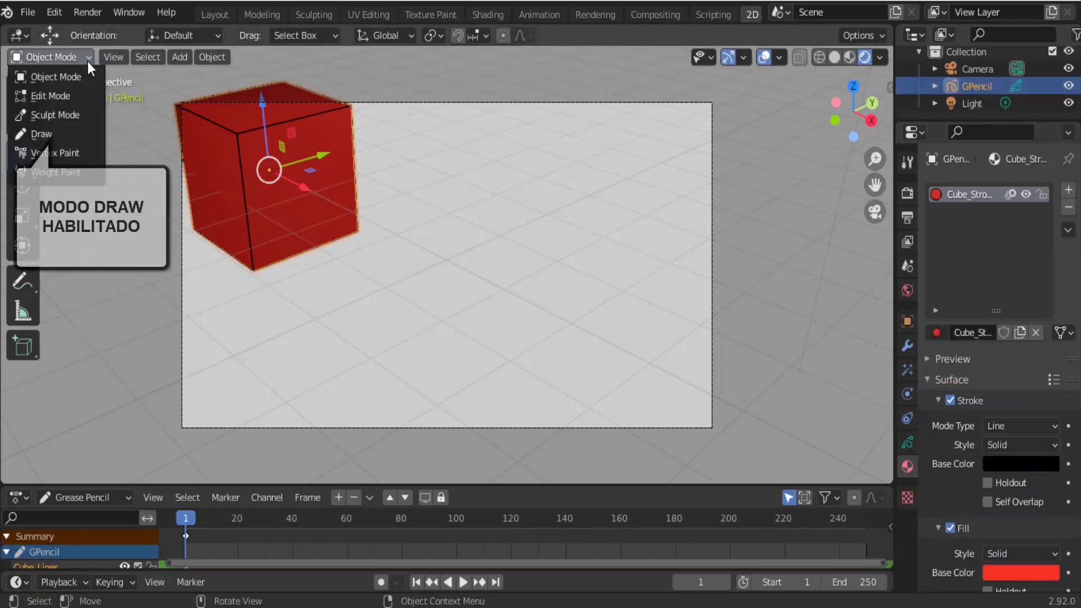
{"action": "left_click", "coordinate": [70, 137]}
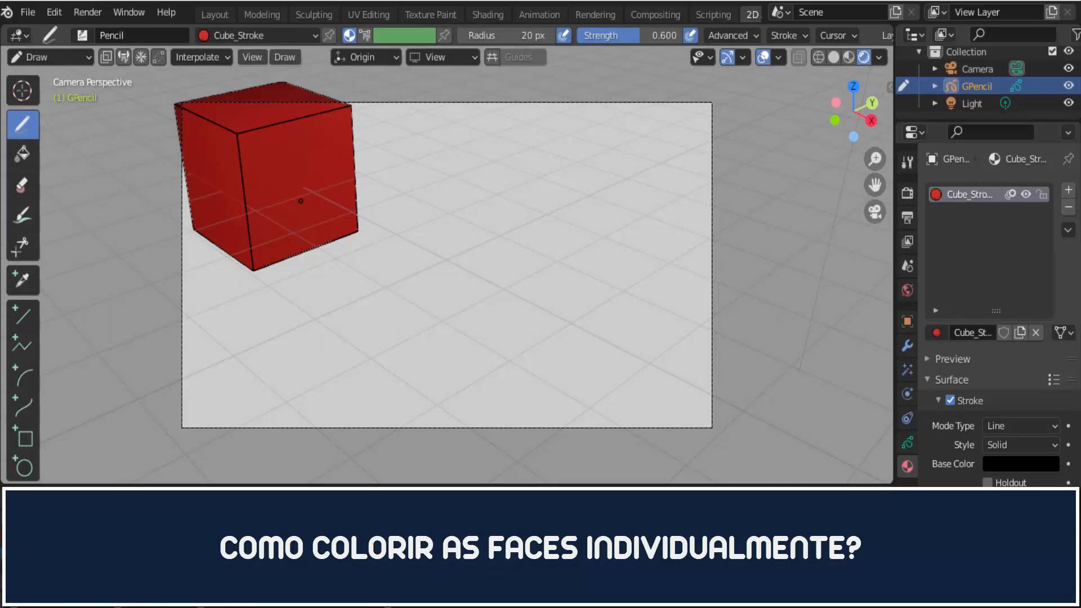
{"action": "left_click_drag", "start_coordinate": [876, 186], "coordinate": [104, 212]}
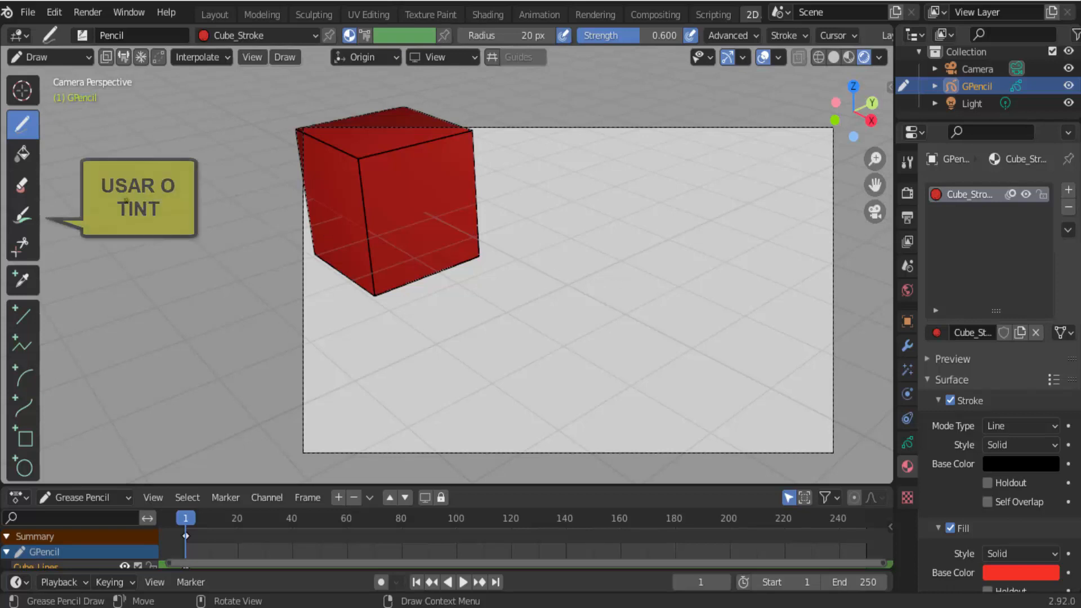
{"action": "left_click", "coordinate": [21, 220]}
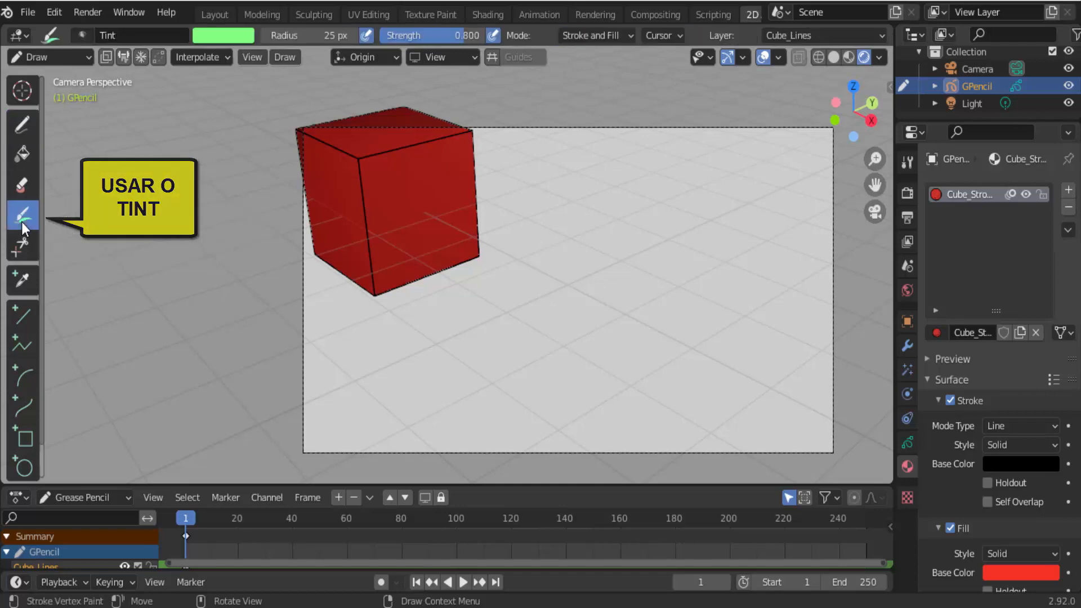
Display the Tint tool's color wheel and full color palette in the active tool settings
{"action": "left_click", "coordinate": [224, 35]}
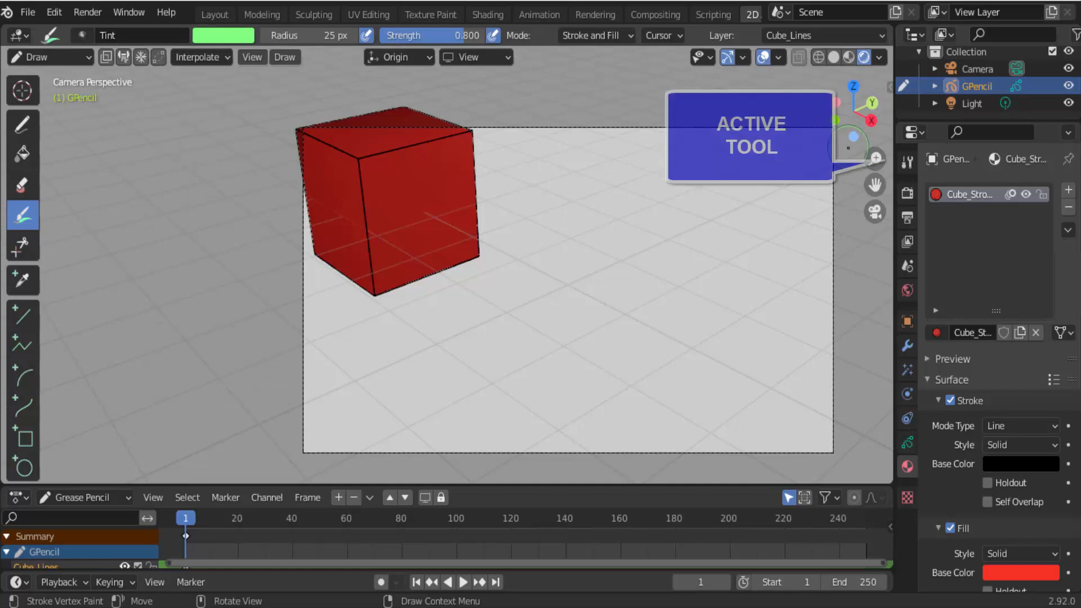
{"action": "left_click", "coordinate": [908, 165]}
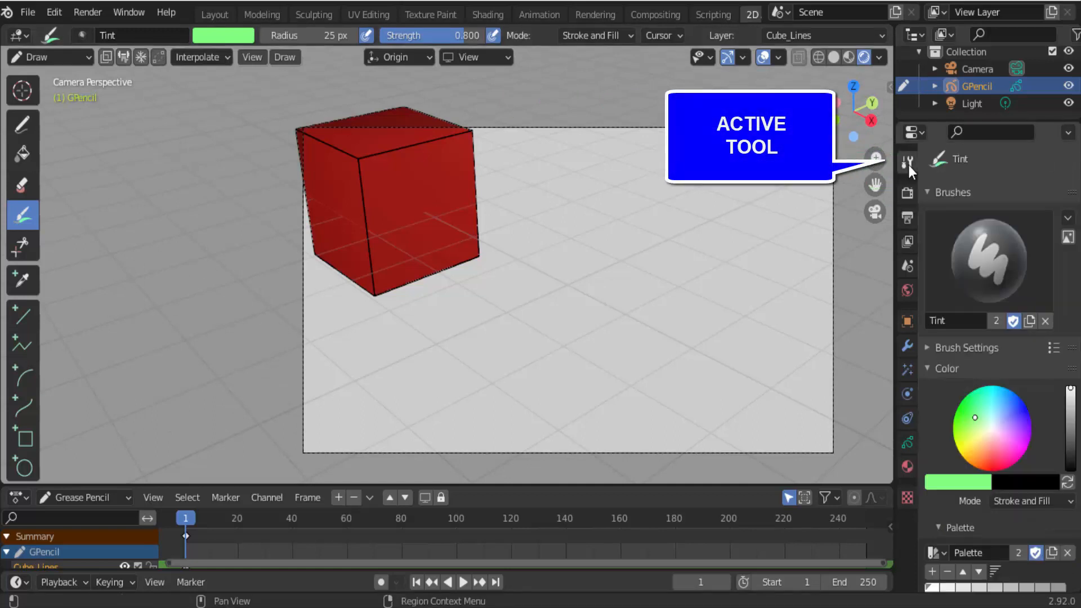
{"action": "scroll", "coordinate": [986, 412], "scroll_direction": "down", "scroll_amount": 5}
{"action": "scroll", "coordinate": [987, 412], "scroll_direction": "down", "scroll_amount": 4}
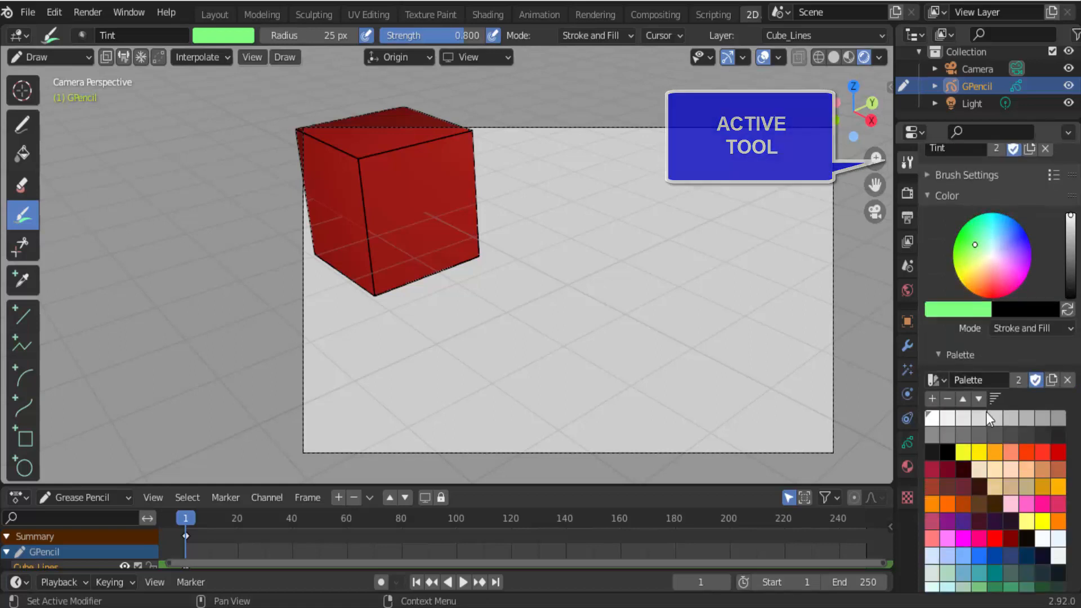
{"action": "scroll", "coordinate": [986, 412], "scroll_direction": "down", "scroll_amount": 2}
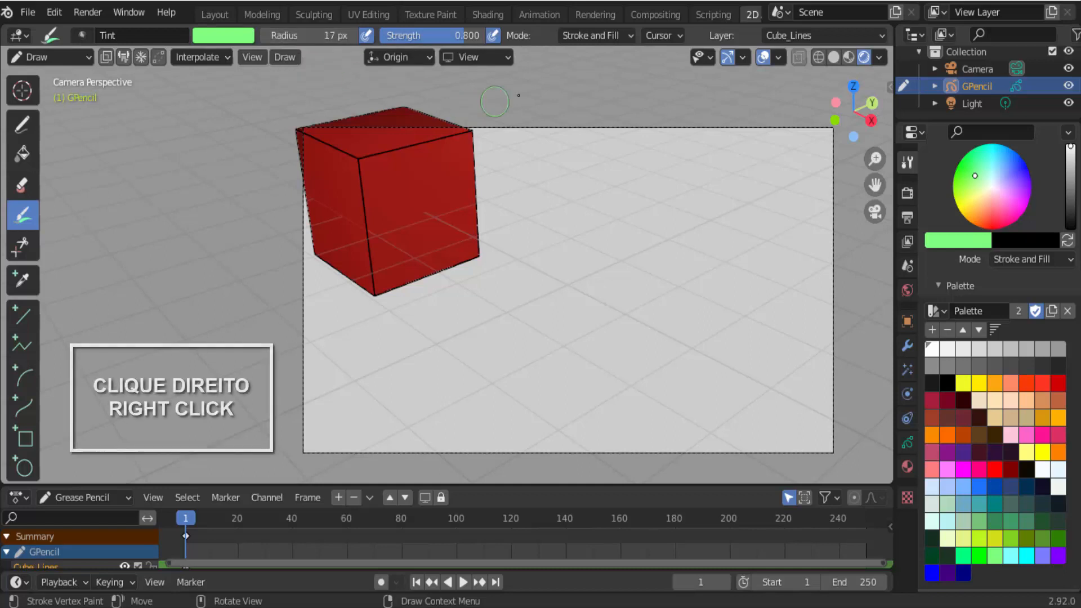
Set the Tint brush radius to 18 px and tint the cube's large camera-facing side light green
{"action": "right_click", "coordinate": [571, 105]}
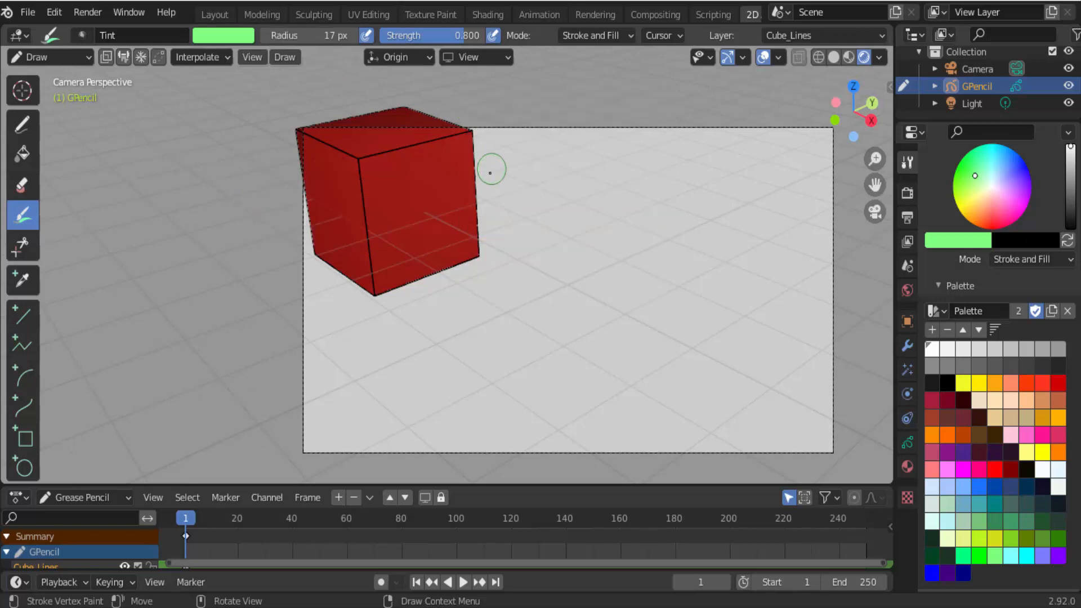
{"action": "key", "text": "f"}
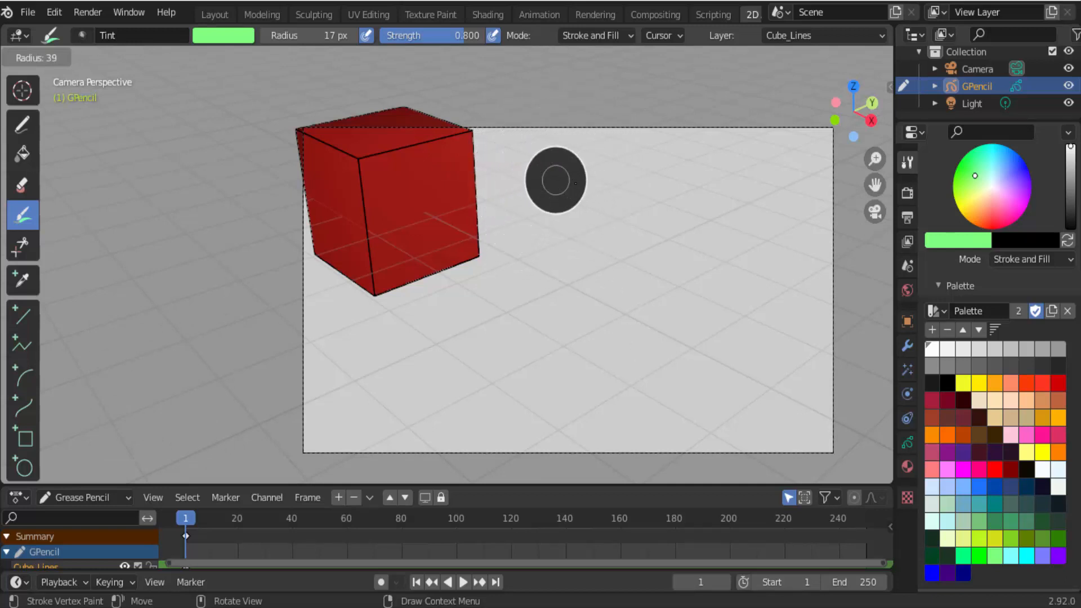
{"action": "left_click", "coordinate": [558, 172]}
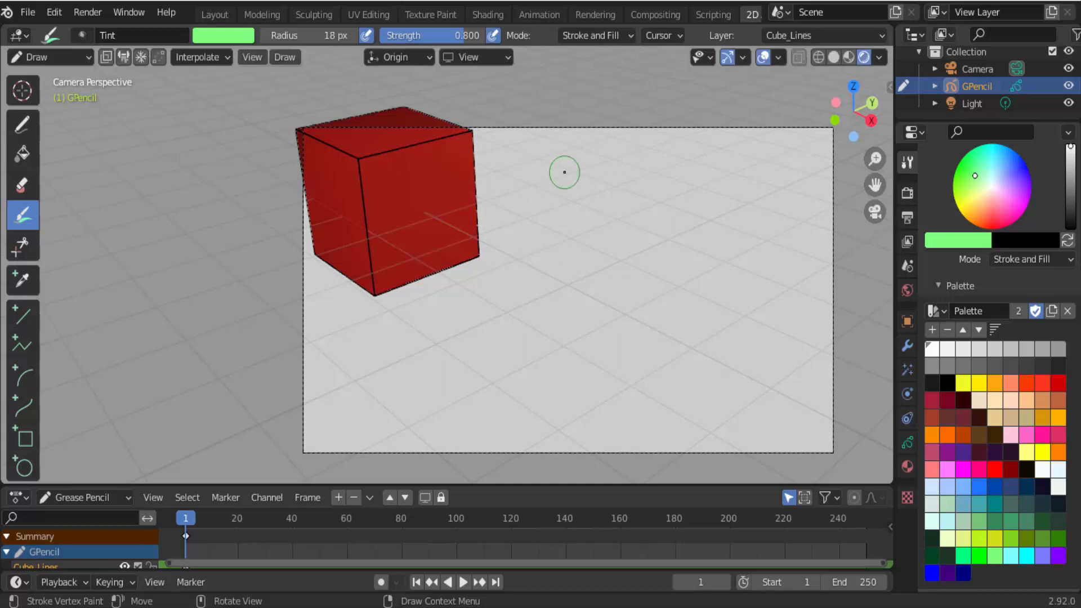
{"action": "left_click", "coordinate": [215, 34]}
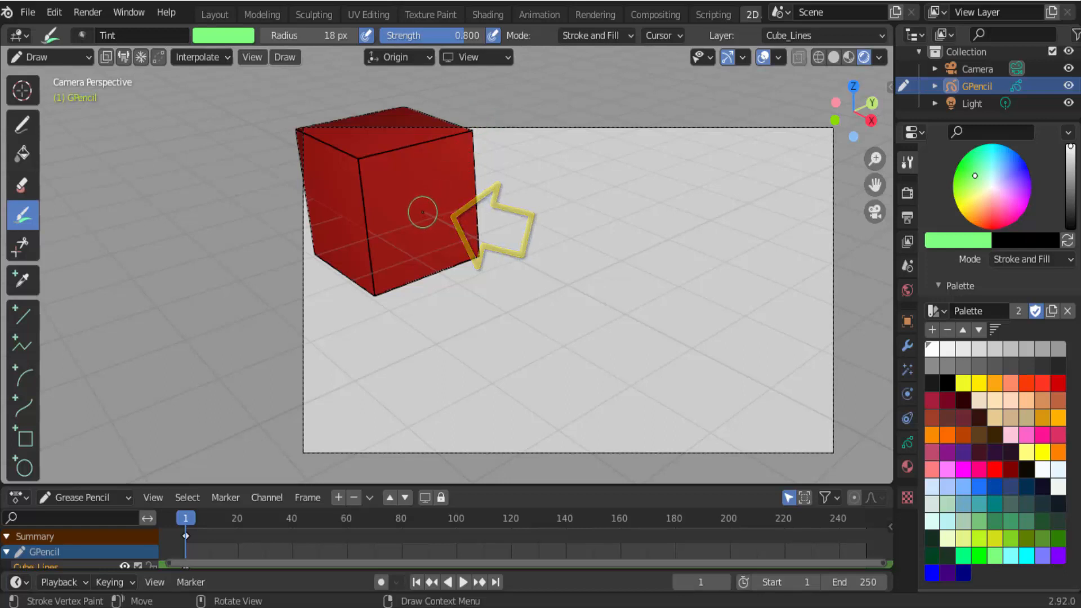
{"action": "mouse_move", "coordinate": [422, 213]}
{"action": "left_mouse_down"}
{"action": "mouse_move", "coordinate": [433, 202]}
{"action": "mouse_move", "coordinate": [422, 195]}
{"action": "left_mouse_up"}
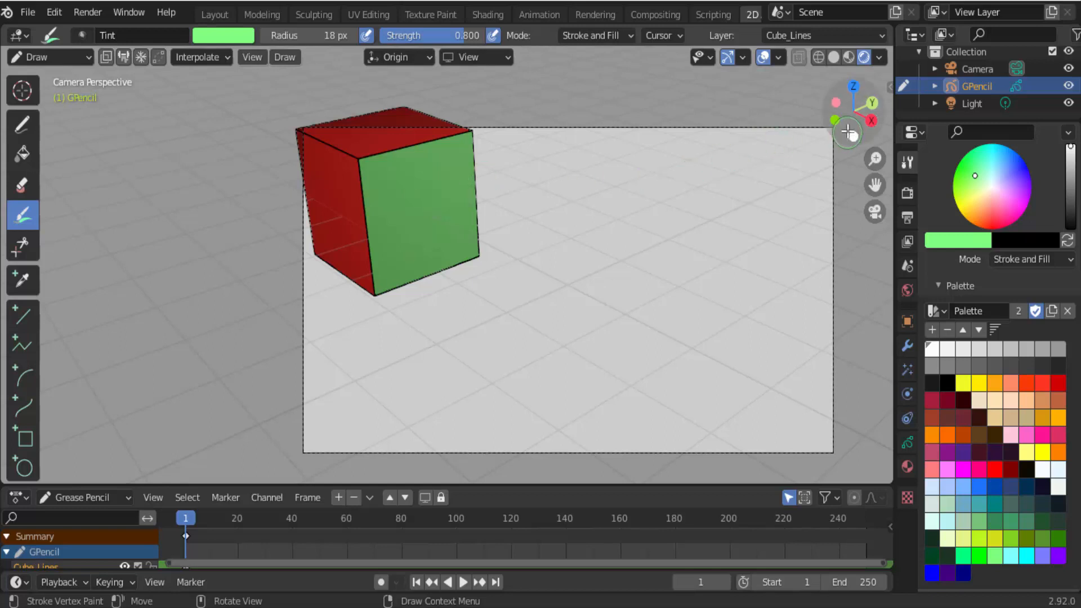
Choose yellow from the palette and tint one of the red faces on the cube's far side
{"action": "left_click_drag", "start_coordinate": [850, 131], "coordinate": [663, 179]}
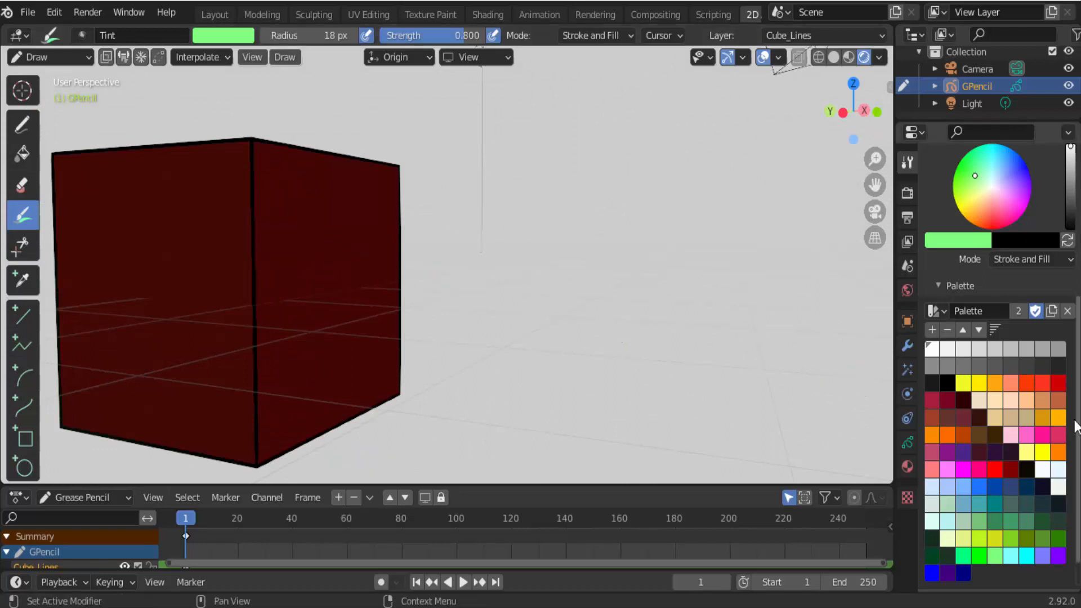
{"action": "left_click", "coordinate": [964, 385]}
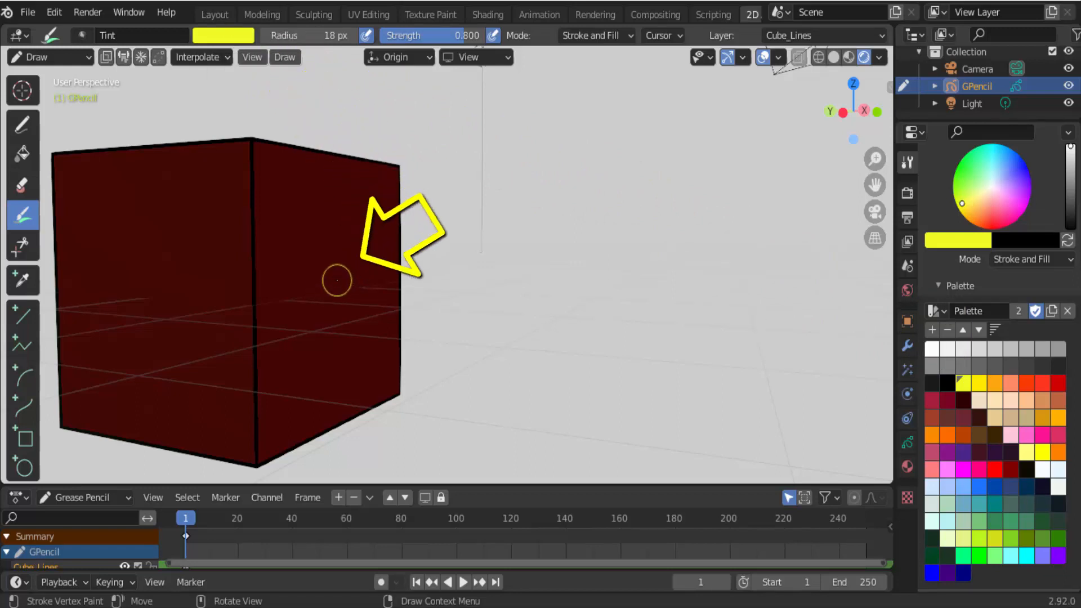
{"action": "mouse_move", "coordinate": [337, 280]}
{"action": "left_mouse_down"}
{"action": "mouse_move", "coordinate": [326, 285]}
{"action": "mouse_move", "coordinate": [345, 280]}
{"action": "mouse_move", "coordinate": [336, 290]}
{"action": "mouse_move", "coordinate": [347, 311]}
{"action": "mouse_move", "coordinate": [333, 269]}
{"action": "mouse_move", "coordinate": [337, 305]}
{"action": "left_mouse_up"}
{"action": "scroll", "coordinate": [649, 245], "scroll_direction": "down", "scroll_amount": 4}
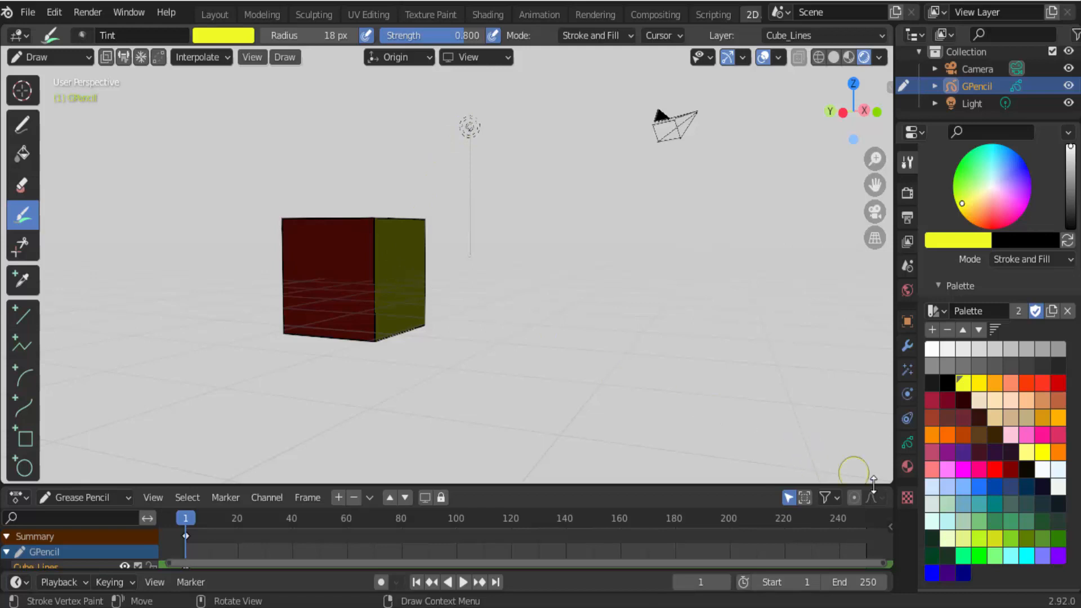
Tint the red side face beside the yellow one bright green and the cube's top face pale grey using palette colors
{"action": "left_click", "coordinate": [979, 555]}
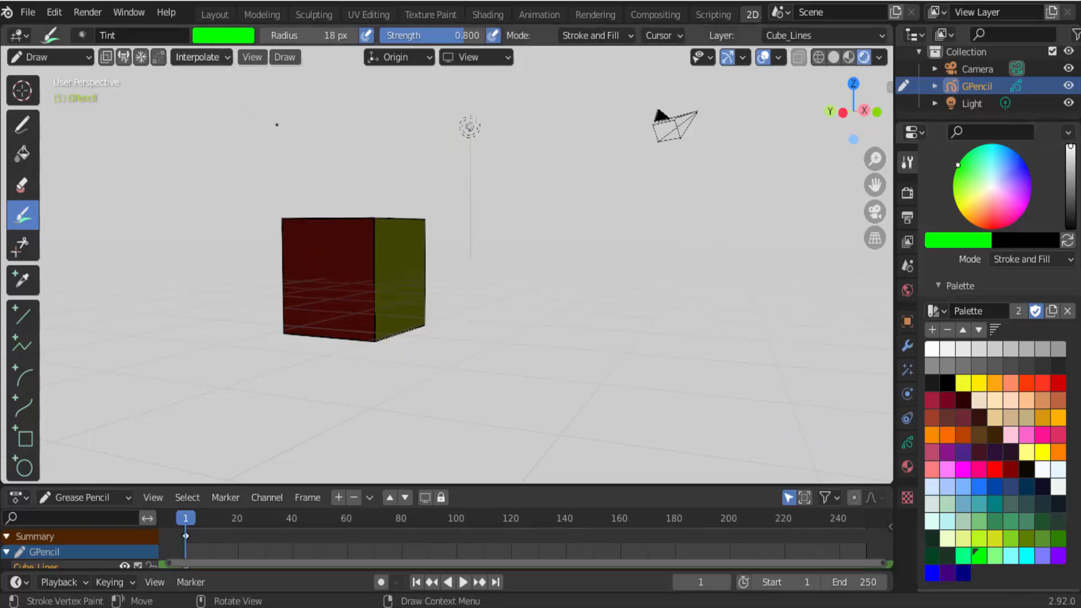
{"action": "mouse_move", "coordinate": [324, 274]}
{"action": "left_mouse_down"}
{"action": "mouse_move", "coordinate": [330, 265]}
{"action": "mouse_move", "coordinate": [328, 283]}
{"action": "left_mouse_up"}
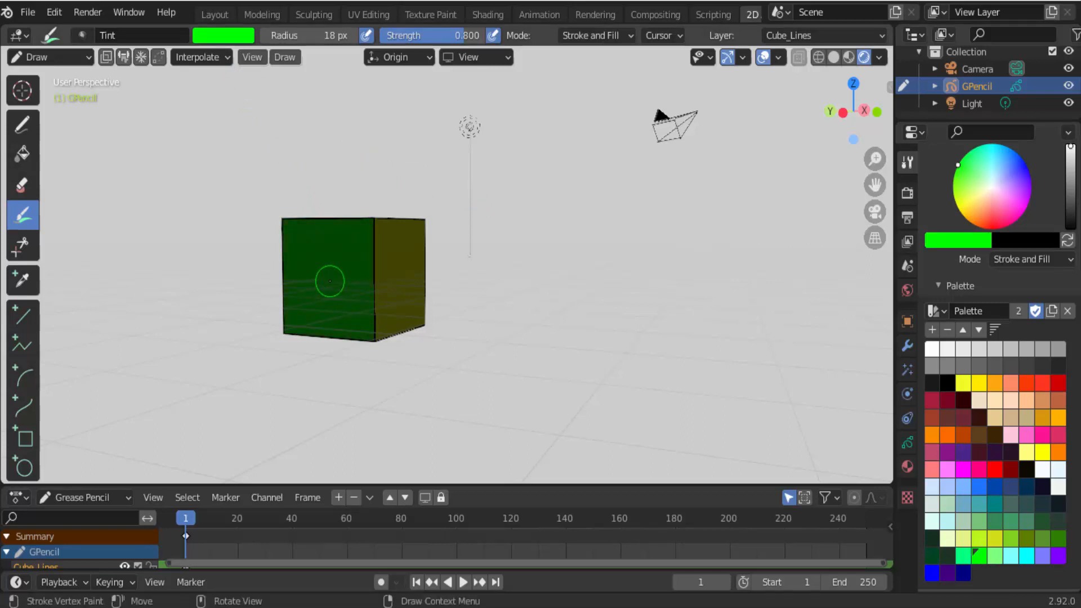
{"action": "left_click_drag", "start_coordinate": [833, 126], "coordinate": [707, 206]}
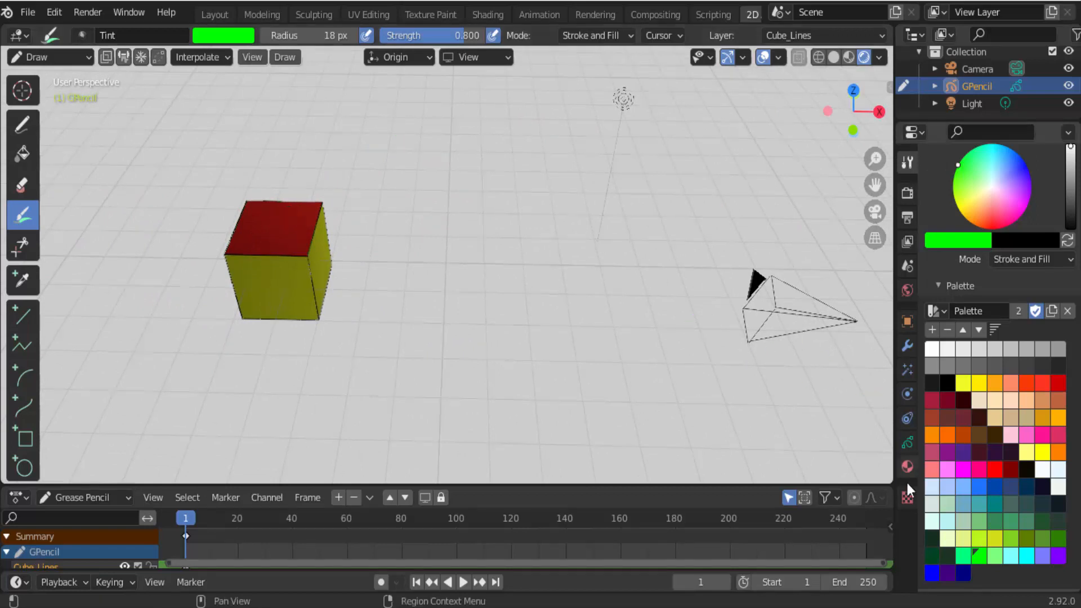
{"action": "left_click", "coordinate": [931, 501]}
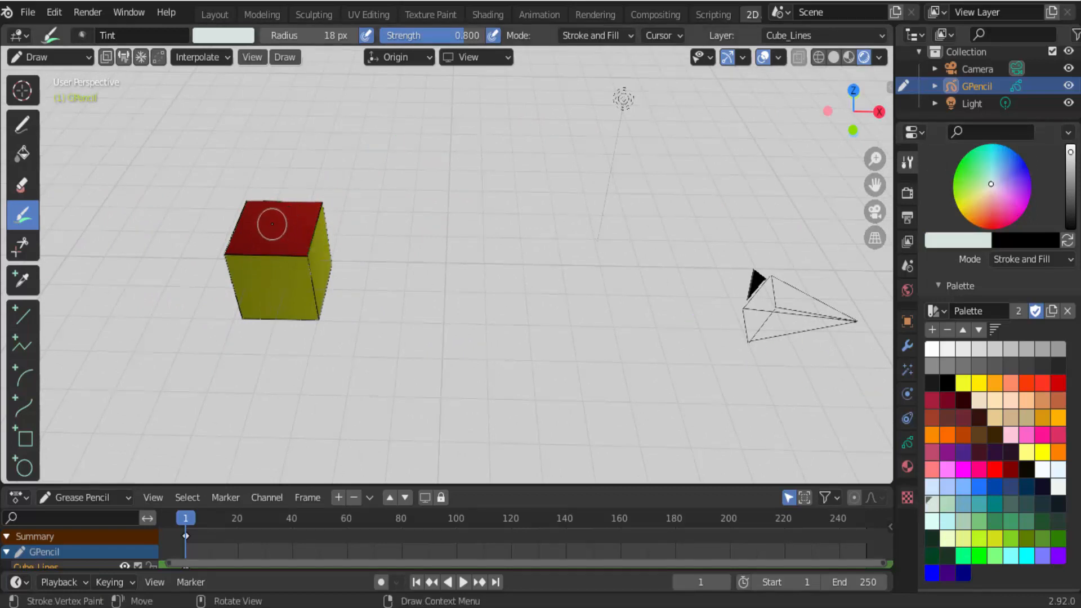
{"action": "left_click_drag", "start_coordinate": [271, 226], "coordinate": [282, 224]}
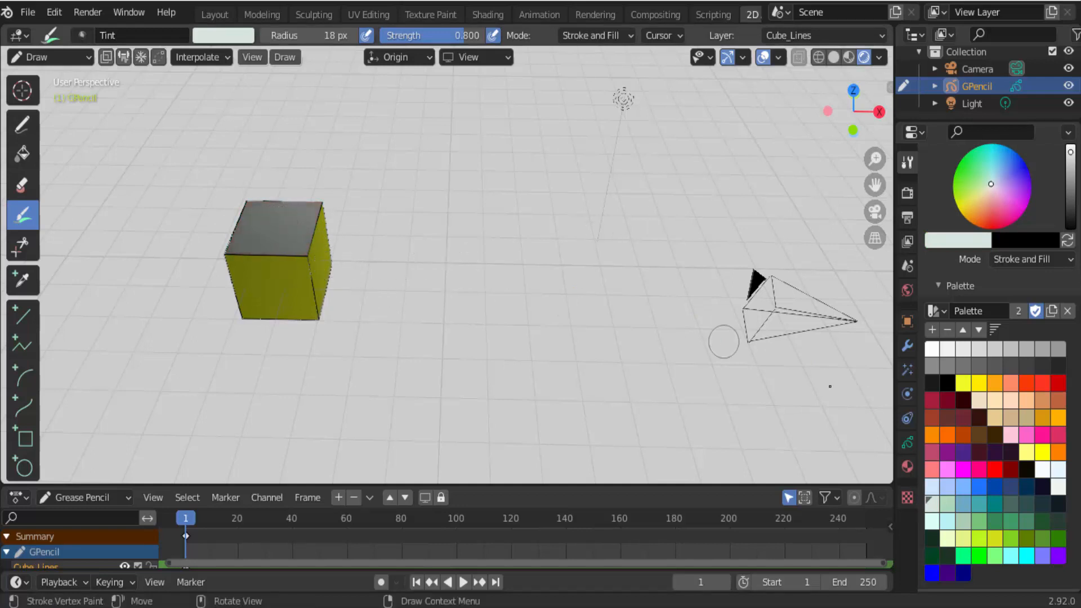
Choose blue from the palette and tint the side face adjoining the yellow one beneath the grey top
{"action": "left_click", "coordinate": [979, 485]}
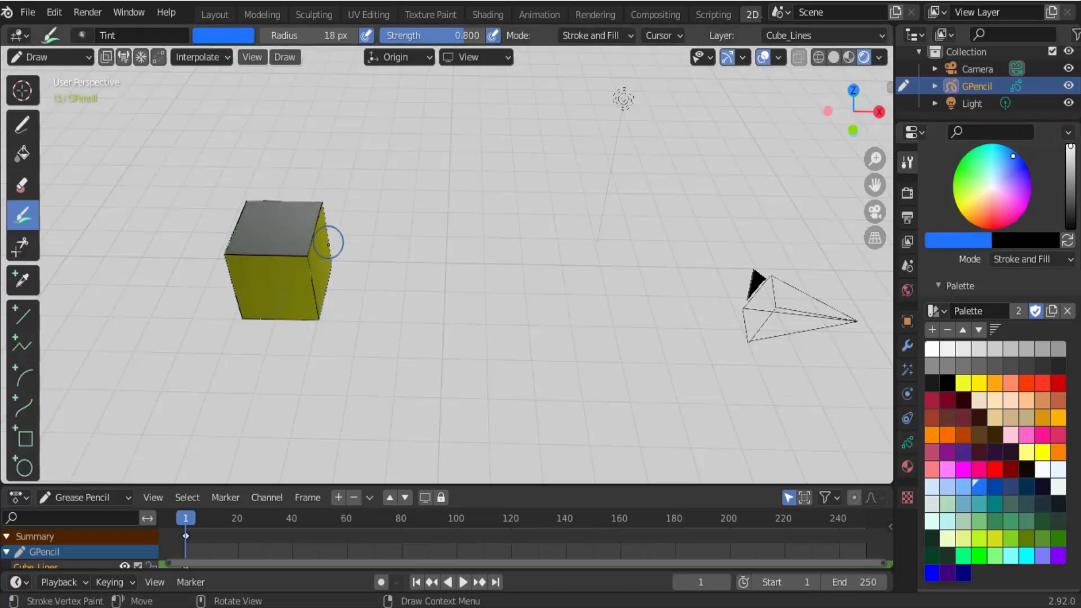
{"action": "mouse_move", "coordinate": [839, 126]}
{"action": "left_mouse_down"}
{"action": "mouse_move", "coordinate": [835, 114]}
{"action": "mouse_move", "coordinate": [760, 98]}
{"action": "left_mouse_up"}
{"action": "mouse_move", "coordinate": [353, 231]}
{"action": "left_mouse_down"}
{"action": "mouse_move", "coordinate": [357, 219]}
{"action": "mouse_move", "coordinate": [357, 229]}
{"action": "left_mouse_up"}
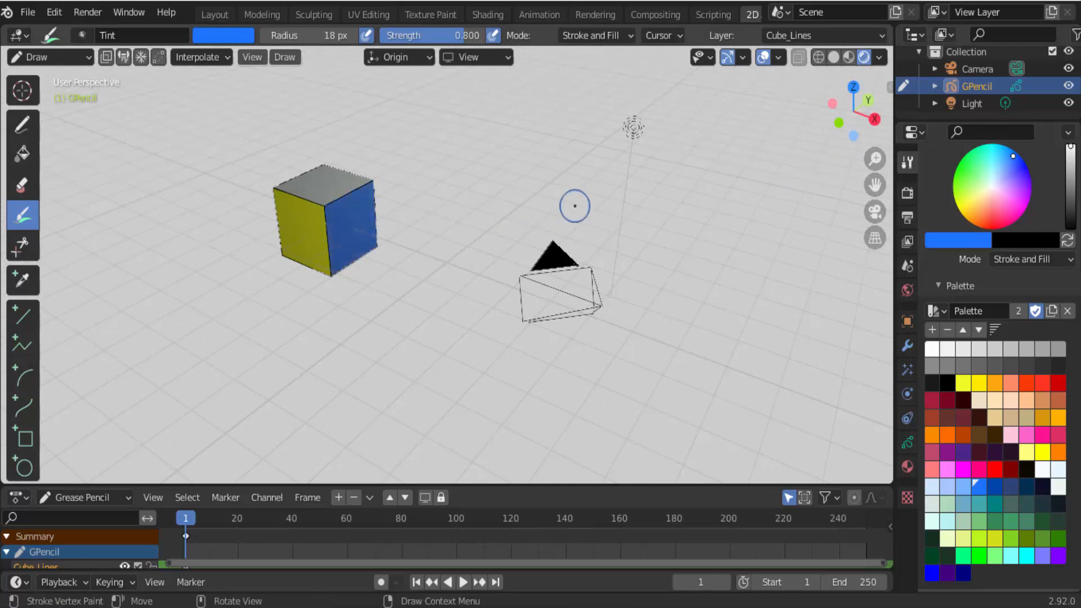
Look through the scene camera and center its frame in the viewport
{"action": "scroll", "coordinate": [575, 206], "scroll_direction": "up", "scroll_amount": 2}
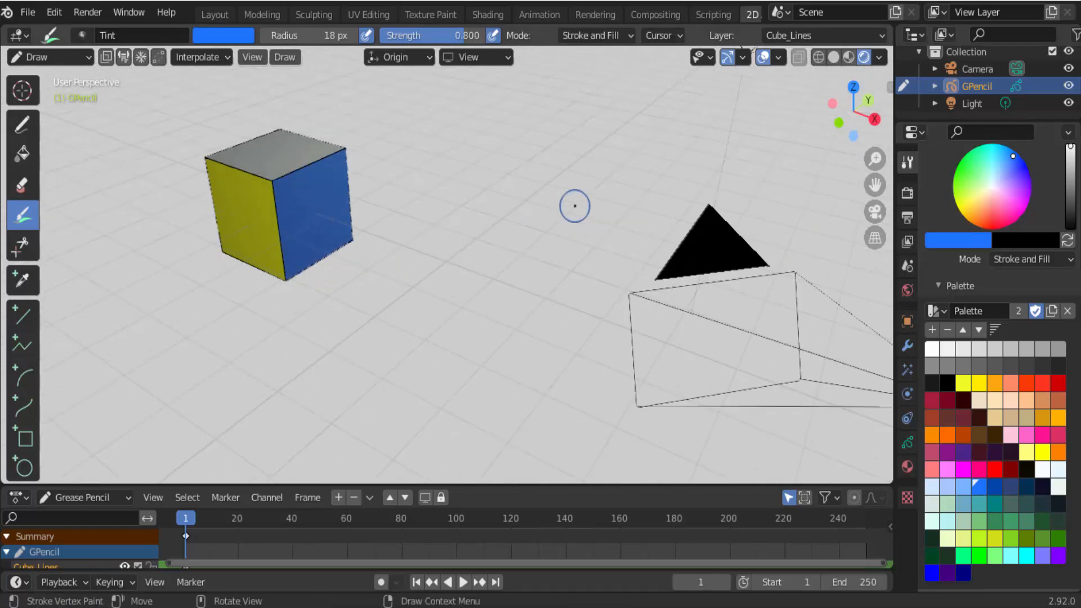
{"action": "left_click", "coordinate": [872, 211]}
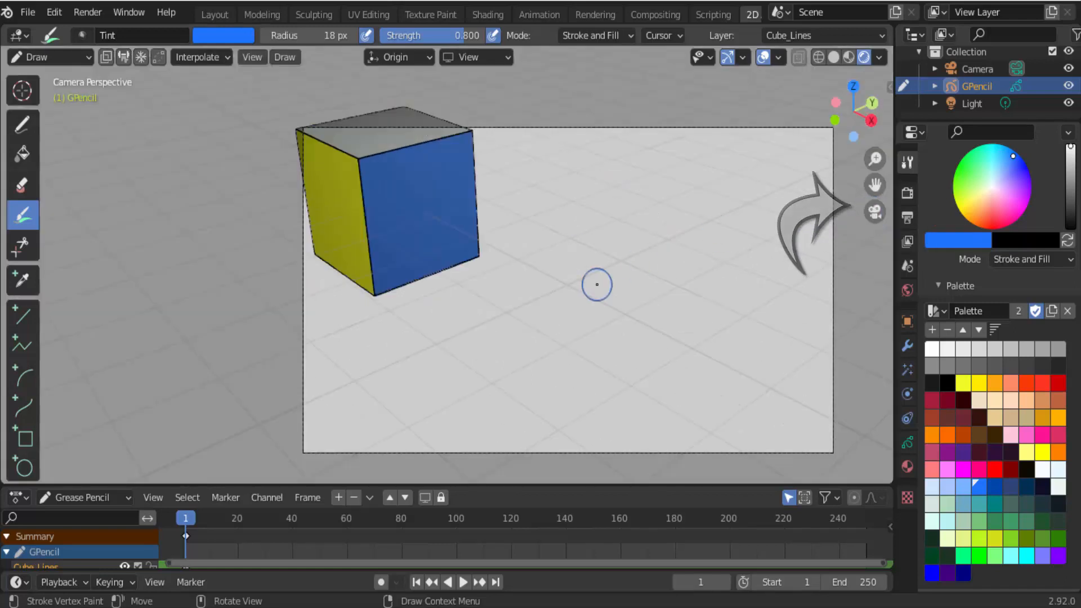
{"action": "left_click_drag", "start_coordinate": [875, 184], "coordinate": [774, 172]}
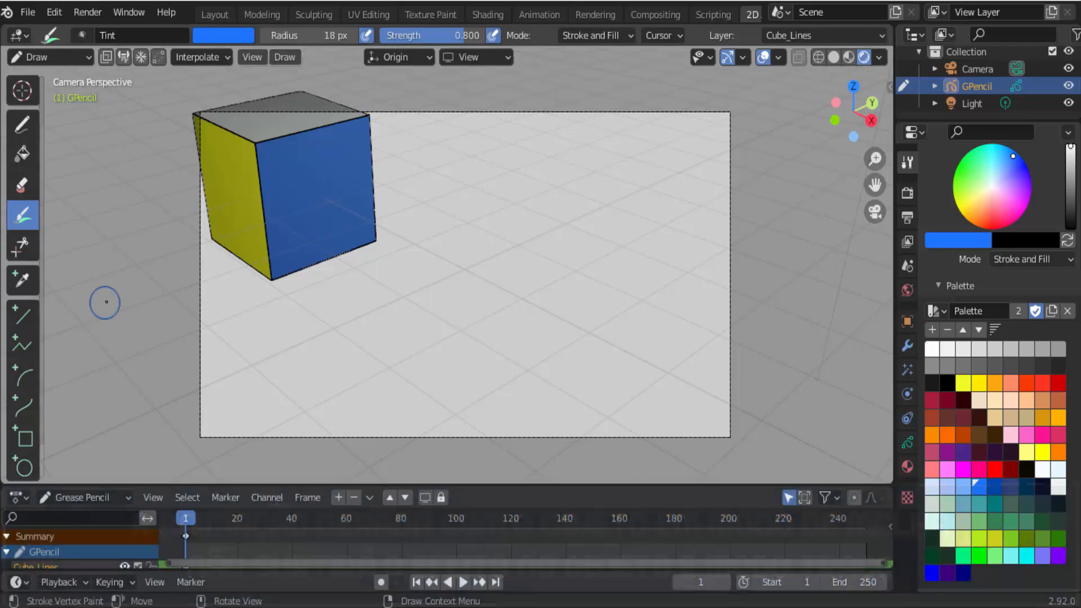
Play the timeline to check the cube's motion, stop it and return to frame 1
{"action": "left_click", "coordinate": [460, 582]}
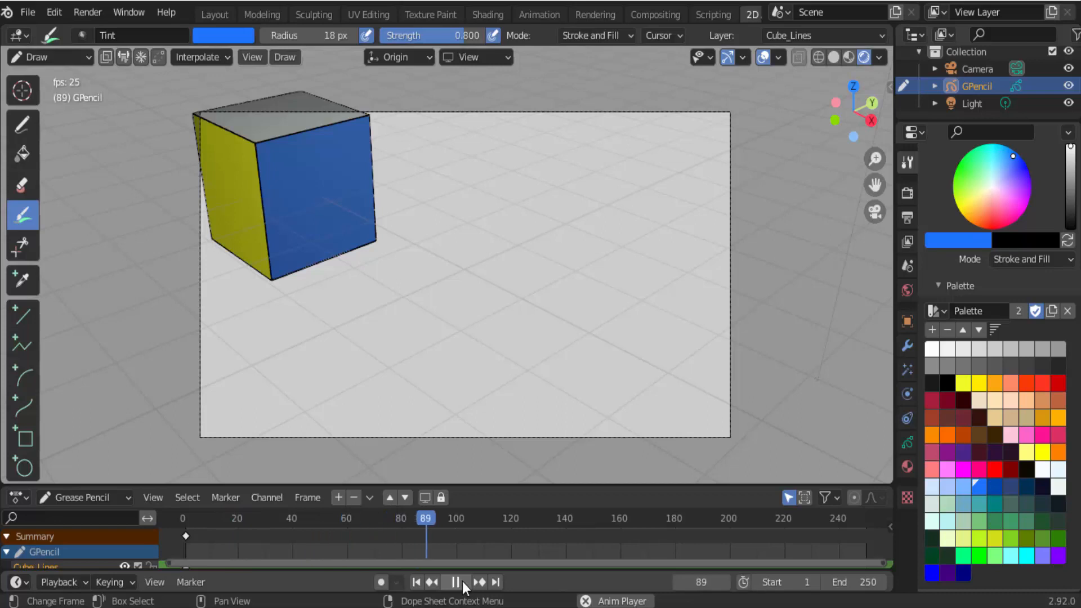
{"action": "left_click", "coordinate": [461, 581]}
{"action": "left_click", "coordinate": [417, 582]}
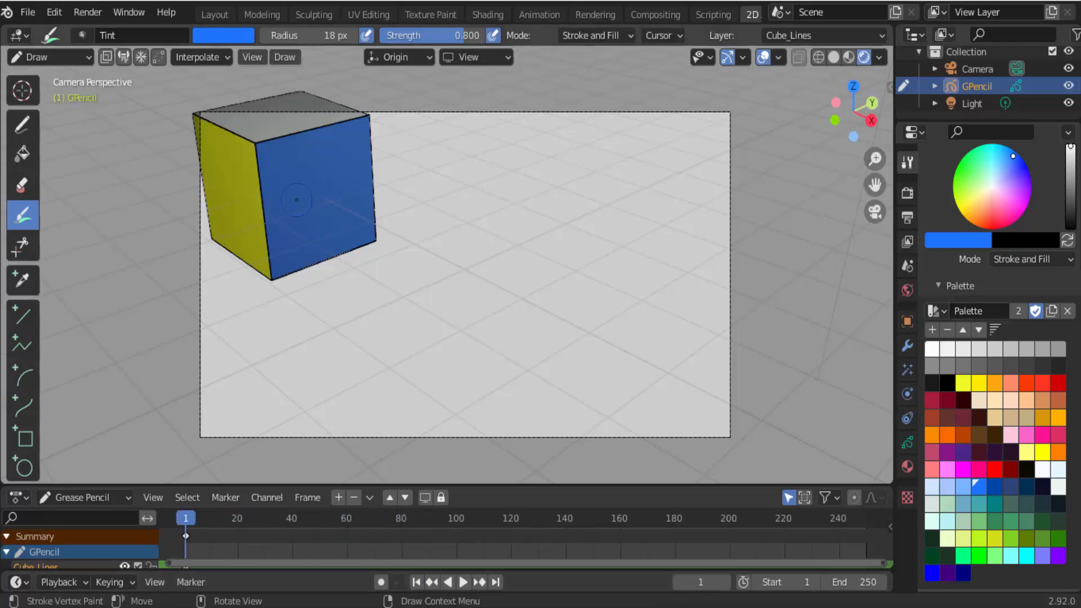
In Object Mode, move the cube along X across the camera frame at frame 121 and insert a Location keyframe
{"action": "left_click", "coordinate": [44, 53]}
{"action": "left_click", "coordinate": [48, 78]}
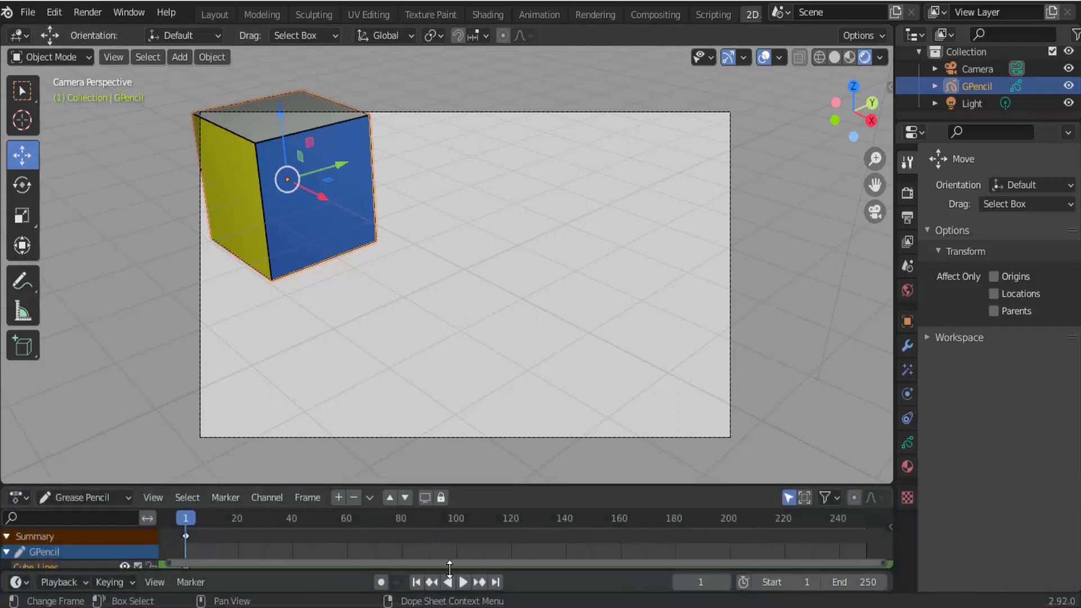
{"action": "left_click", "coordinate": [512, 516]}
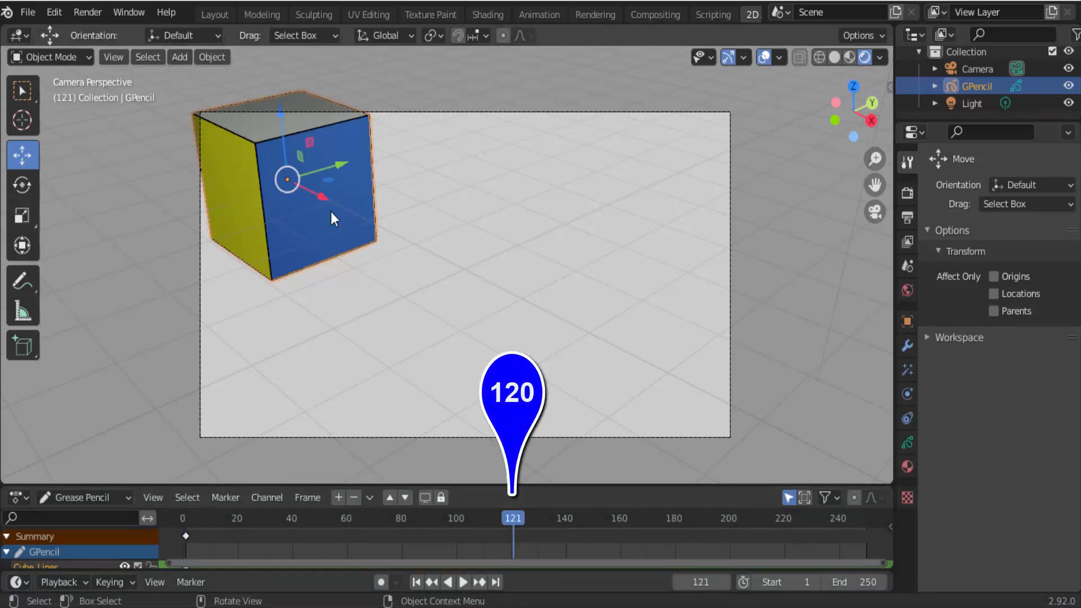
{"action": "left_click_drag", "start_coordinate": [323, 197], "coordinate": [616, 325]}
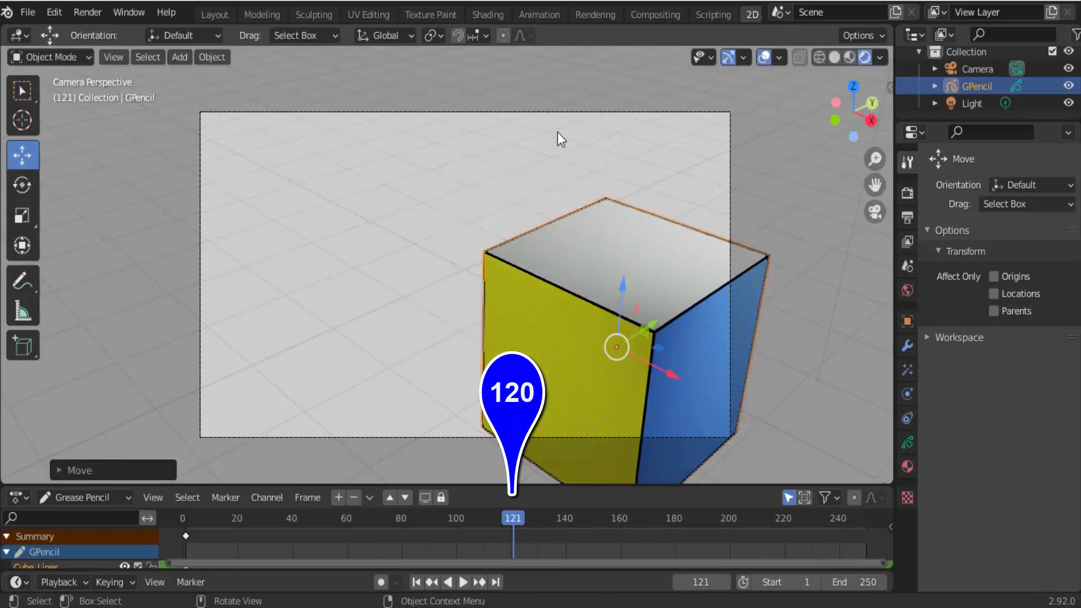
{"action": "key", "text": "i"}
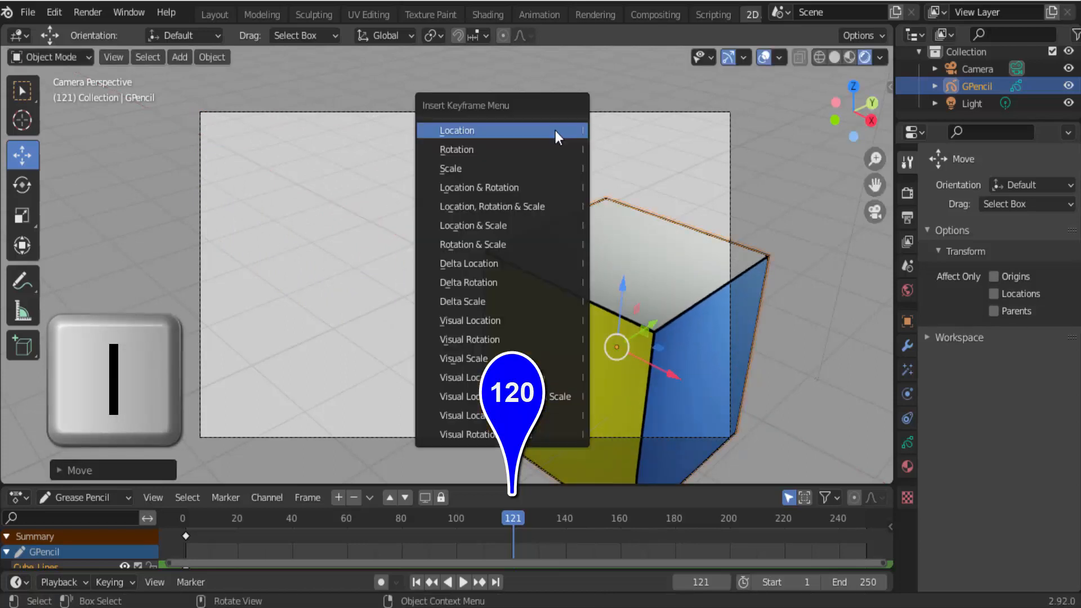
{"action": "left_click", "coordinate": [556, 130]}
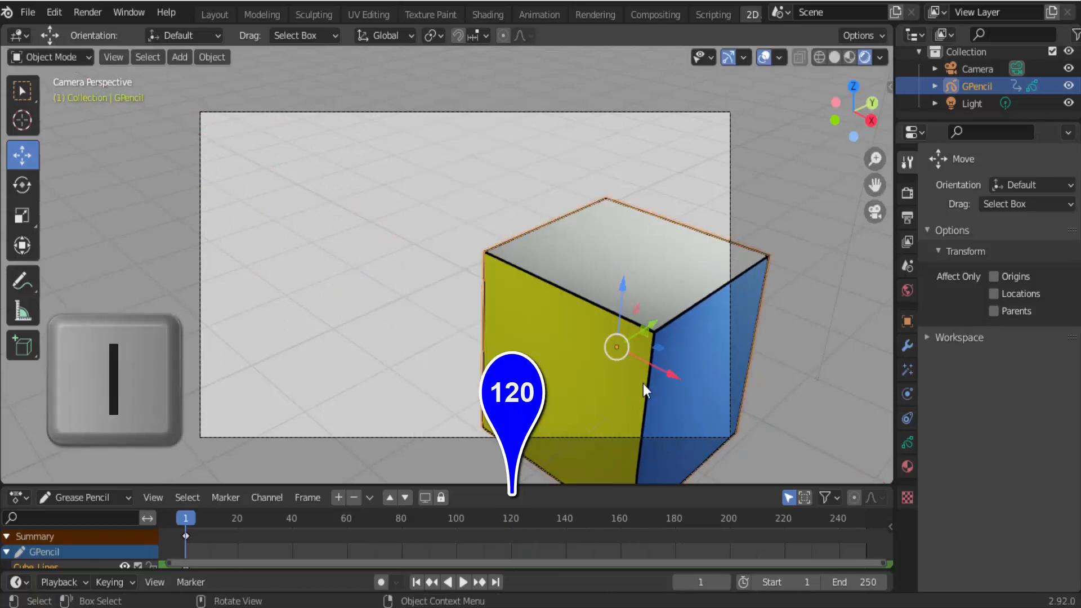
At frame 1, move the cube about -8.6 m along X and insert a Location keyframe
{"action": "key", "text": "g"}
{"action": "key", "text": "x"}
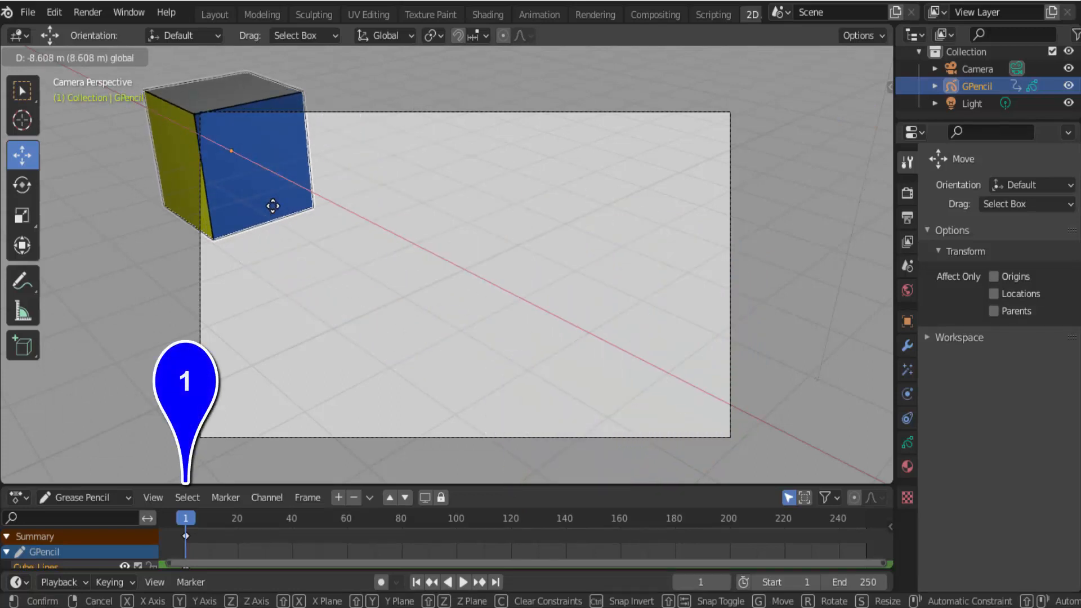
{"action": "left_click", "coordinate": [272, 205]}
{"action": "key", "text": "i"}
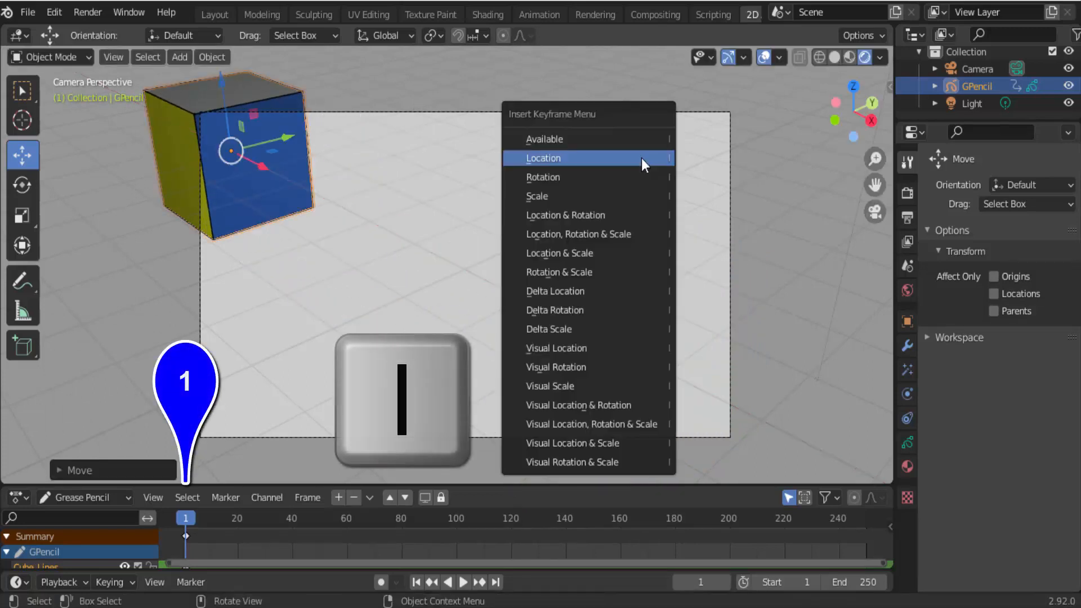
{"action": "left_click", "coordinate": [640, 158]}
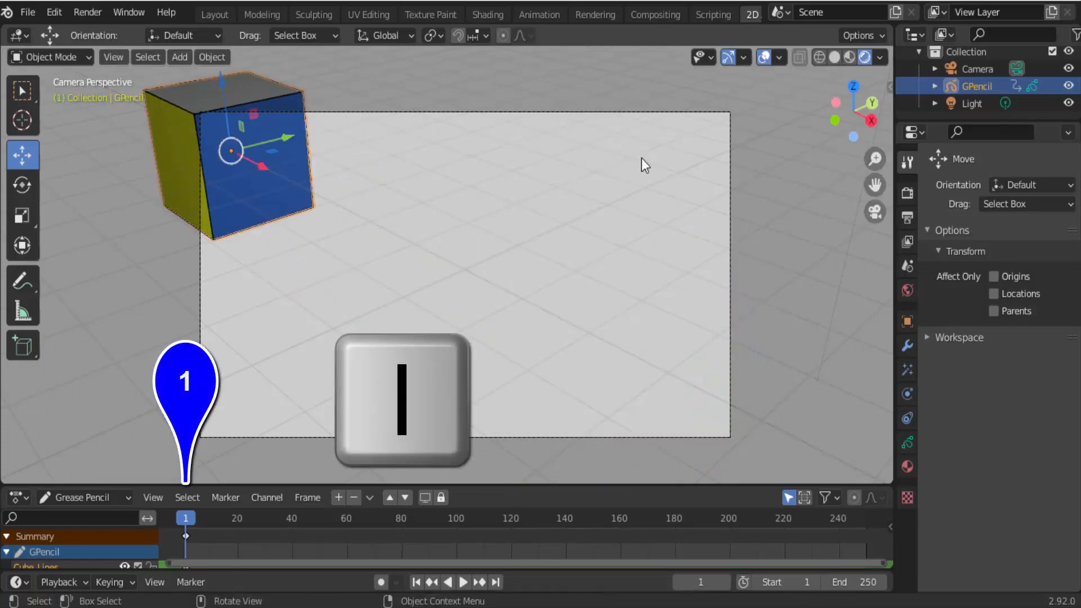
Play back the keyframed motion, stop it and switch the cube back to Draw mode
{"action": "left_click", "coordinate": [463, 582]}
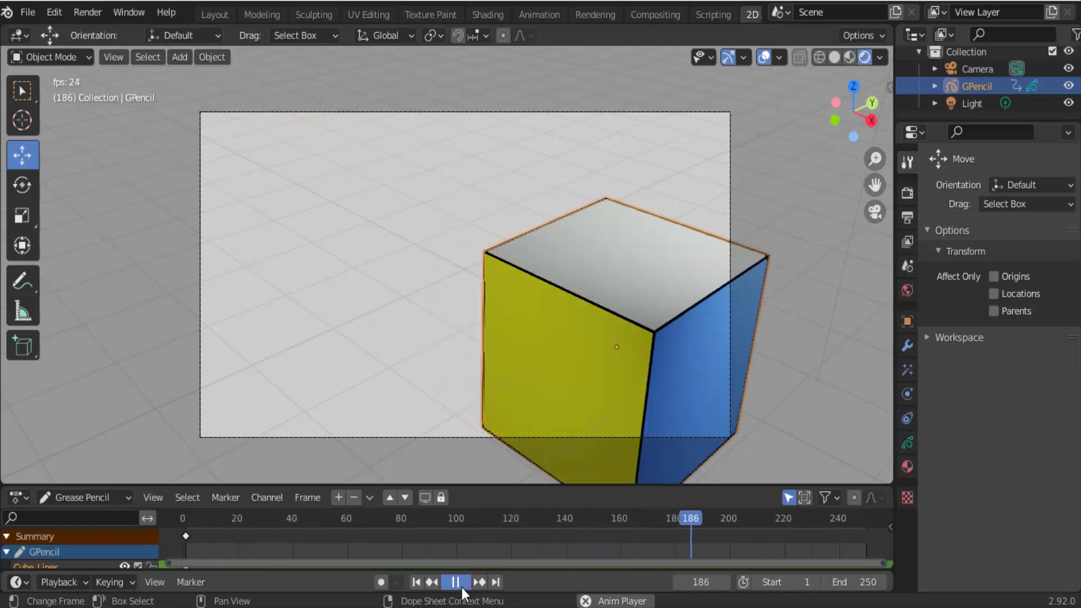
{"action": "left_click", "coordinate": [461, 586]}
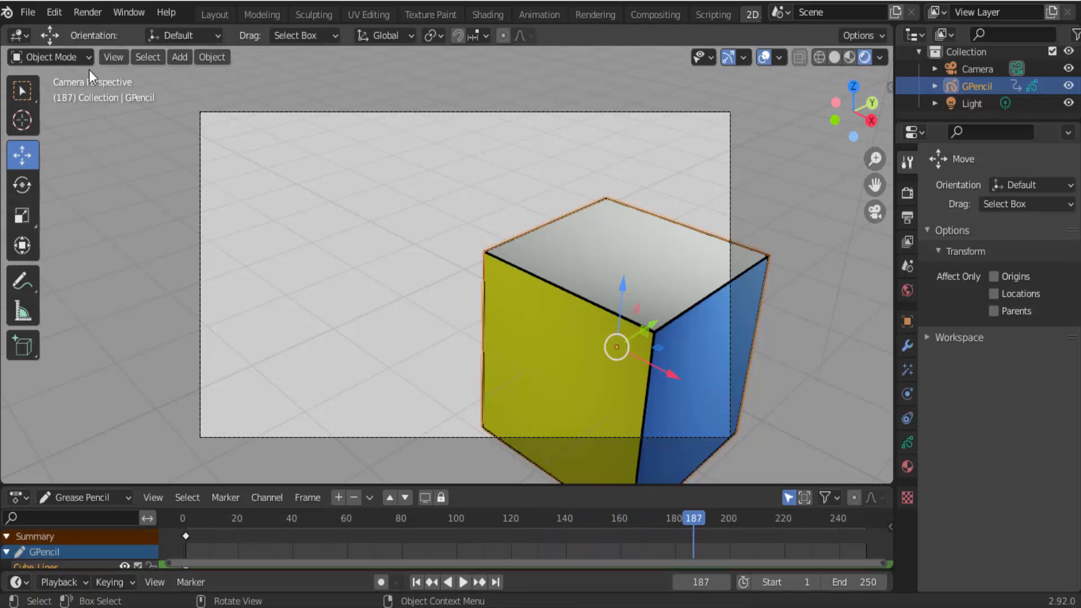
{"action": "left_click", "coordinate": [73, 58]}
{"action": "left_click", "coordinate": [51, 133]}
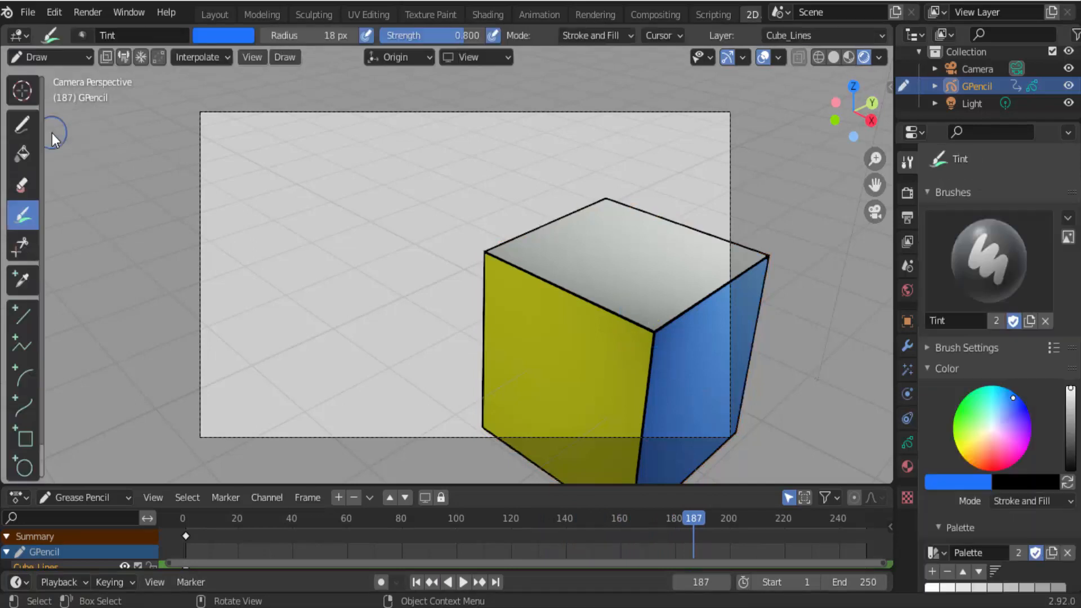
Replay the cube's animation from frame 1 in Draw mode and stop it once the cube has crossed the frame
{"action": "left_click", "coordinate": [418, 583]}
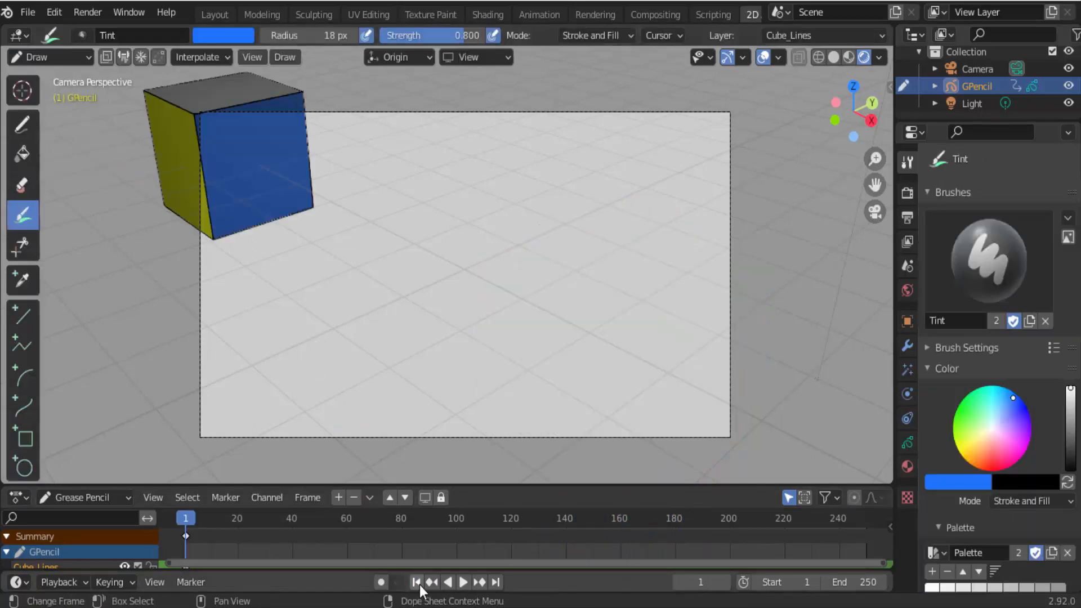
{"action": "left_click", "coordinate": [464, 581]}
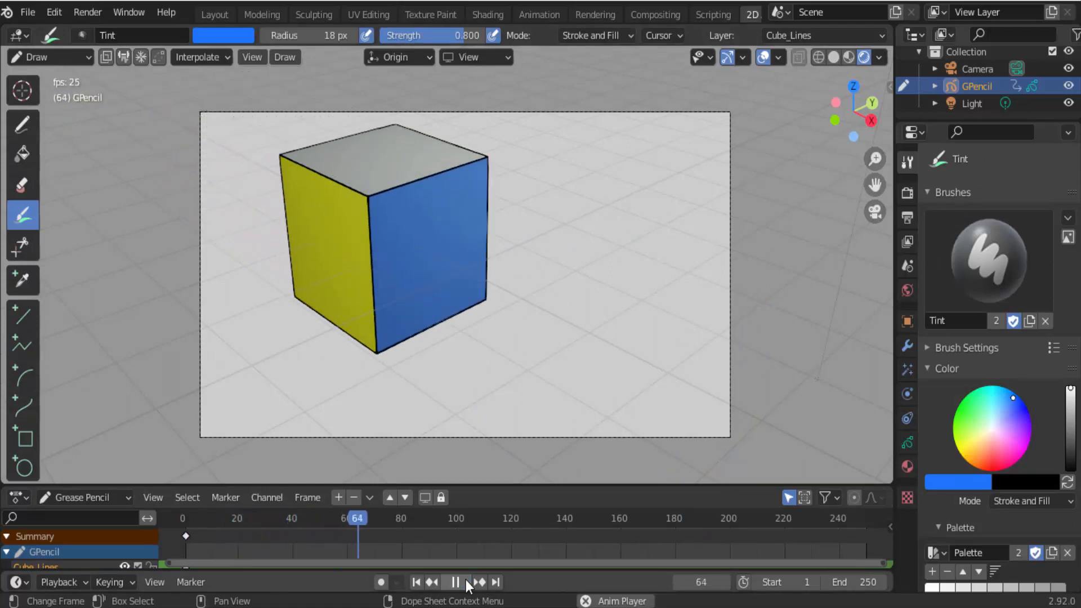
{"action": "left_click", "coordinate": [465, 581]}
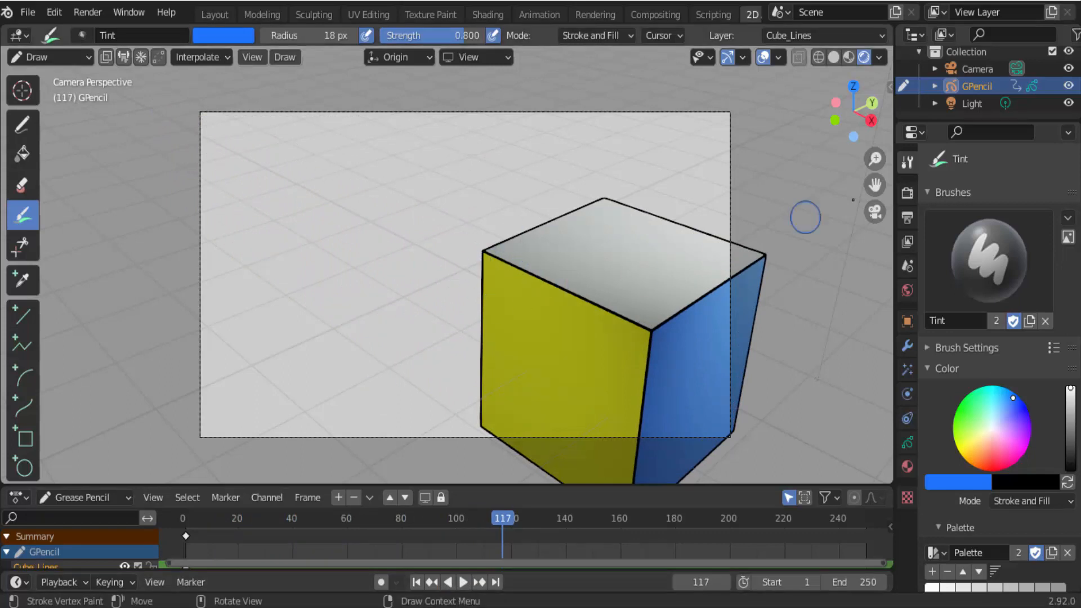
Show the scene's output properties and open the file format choices for the rendered animation
{"action": "left_click", "coordinate": [907, 193]}
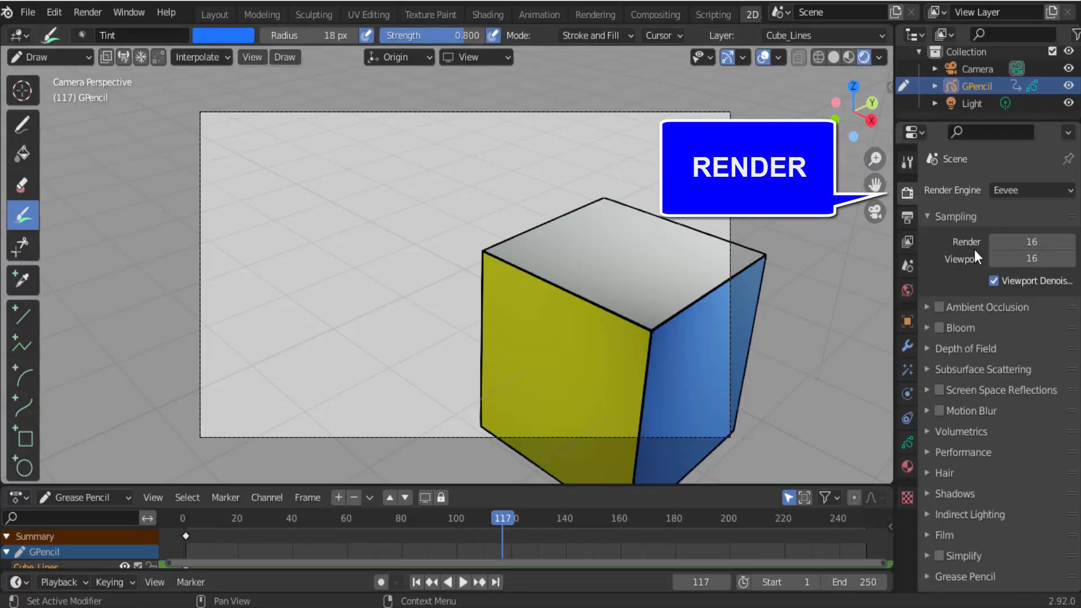
{"action": "left_click", "coordinate": [906, 213]}
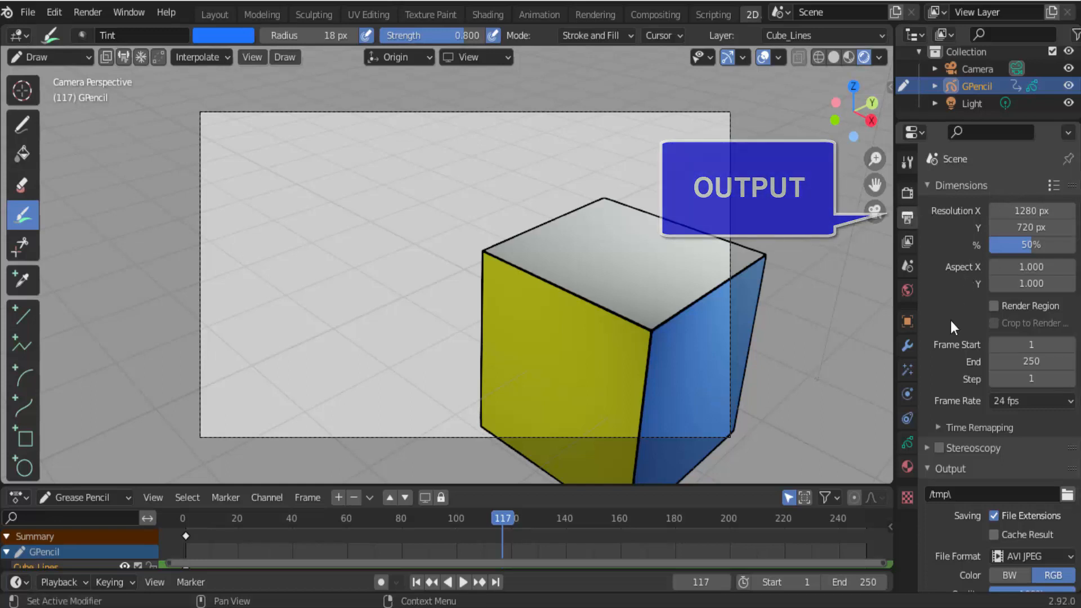
{"action": "scroll", "coordinate": [951, 321], "scroll_direction": "down", "scroll_amount": 2}
{"action": "scroll", "coordinate": [950, 326], "scroll_direction": "down", "scroll_amount": 1}
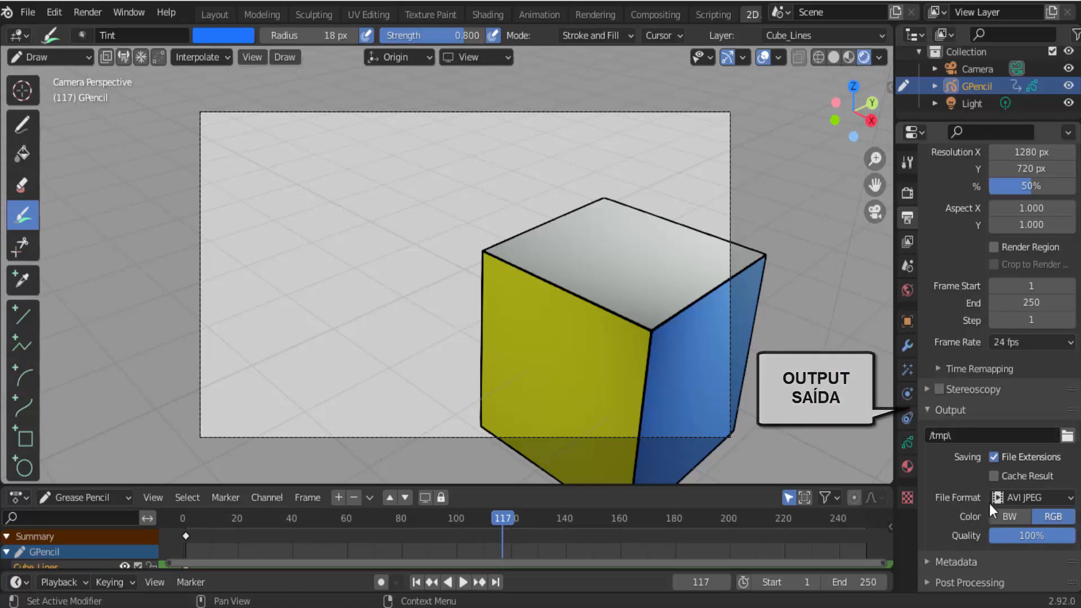
{"action": "left_click", "coordinate": [1038, 495]}
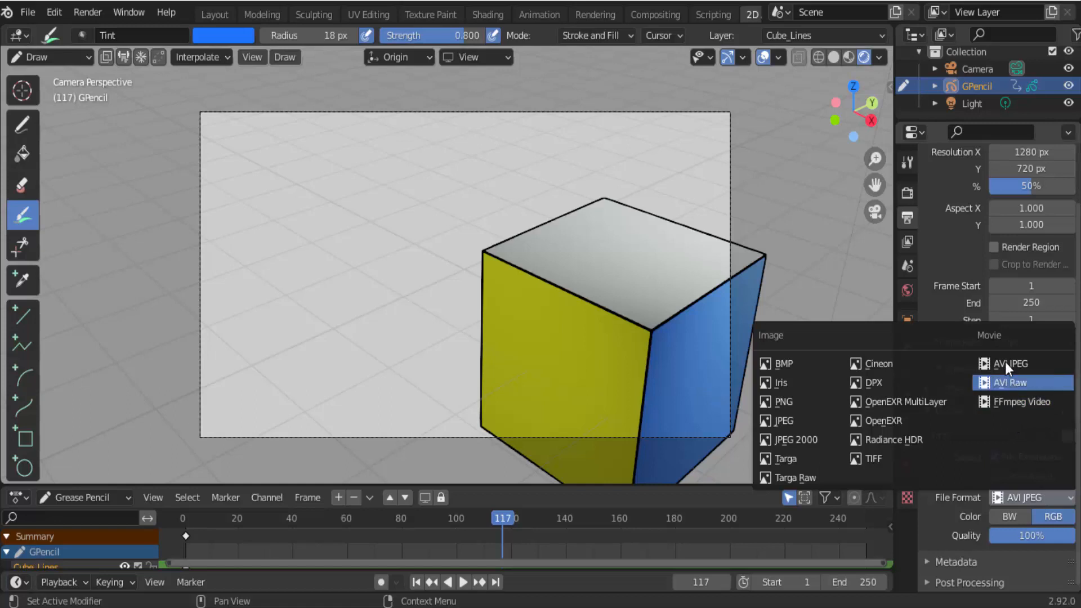